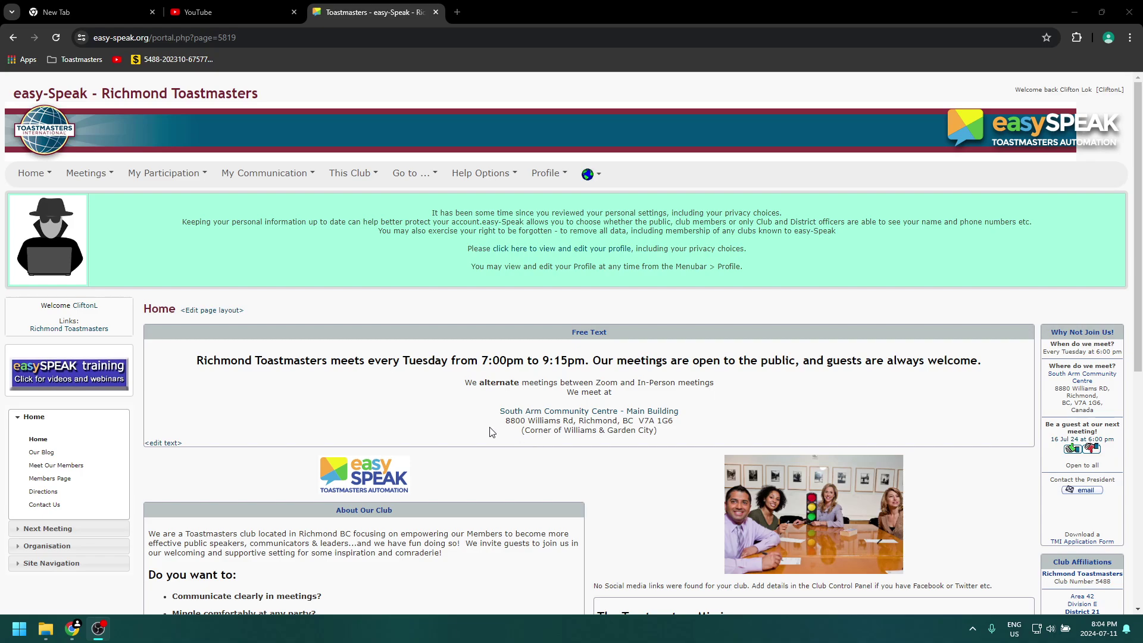
- Open the form for creating a new Richmond Toastmasters meeting
{"action": "left_click", "coordinate": [89, 174]}
{"action": "left_click", "coordinate": [99, 177]}
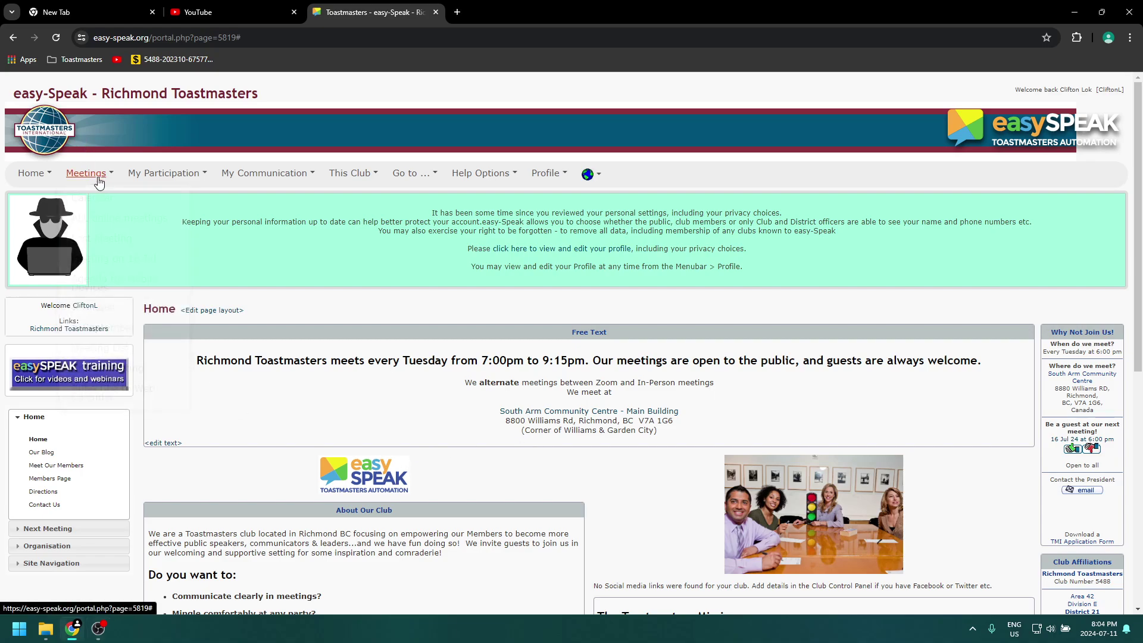
{"action": "left_click", "coordinate": [103, 174]}
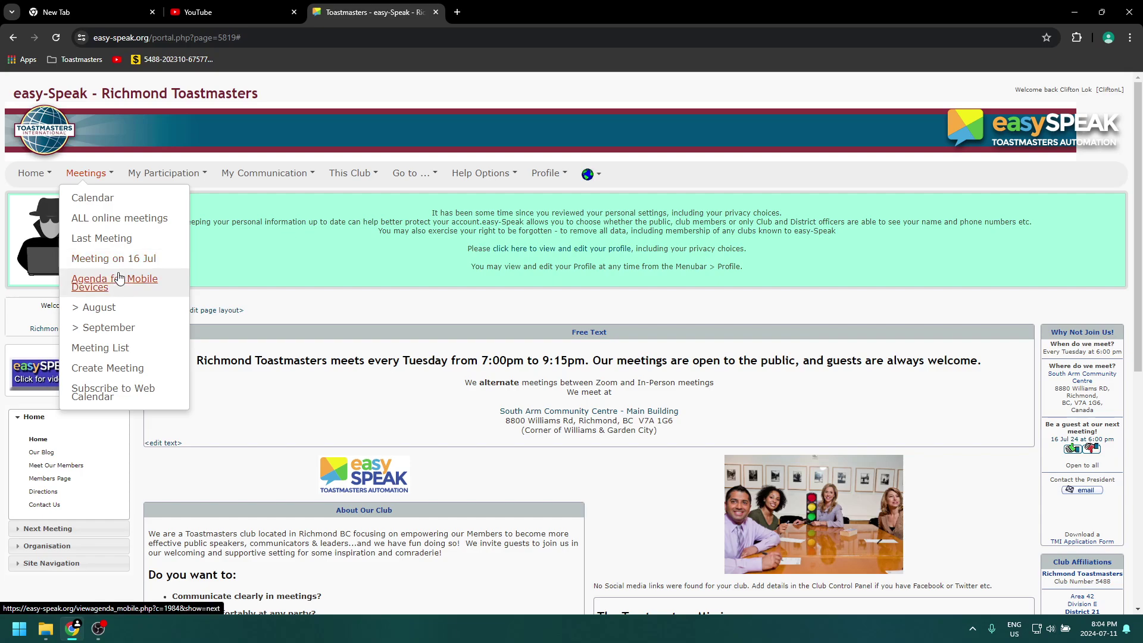
{"action": "left_click", "coordinate": [110, 369]}
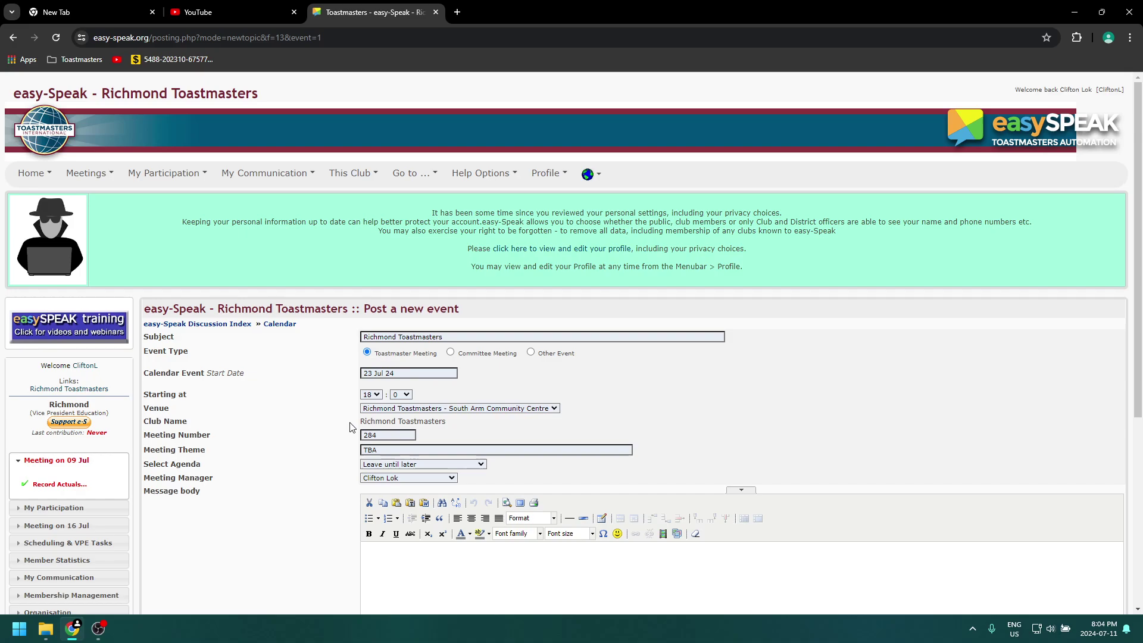
- Review the new event form's meeting details and check the calendar for its start date
{"action": "scroll", "coordinate": [293, 527], "scroll_direction": "down", "scroll_amount": 1}
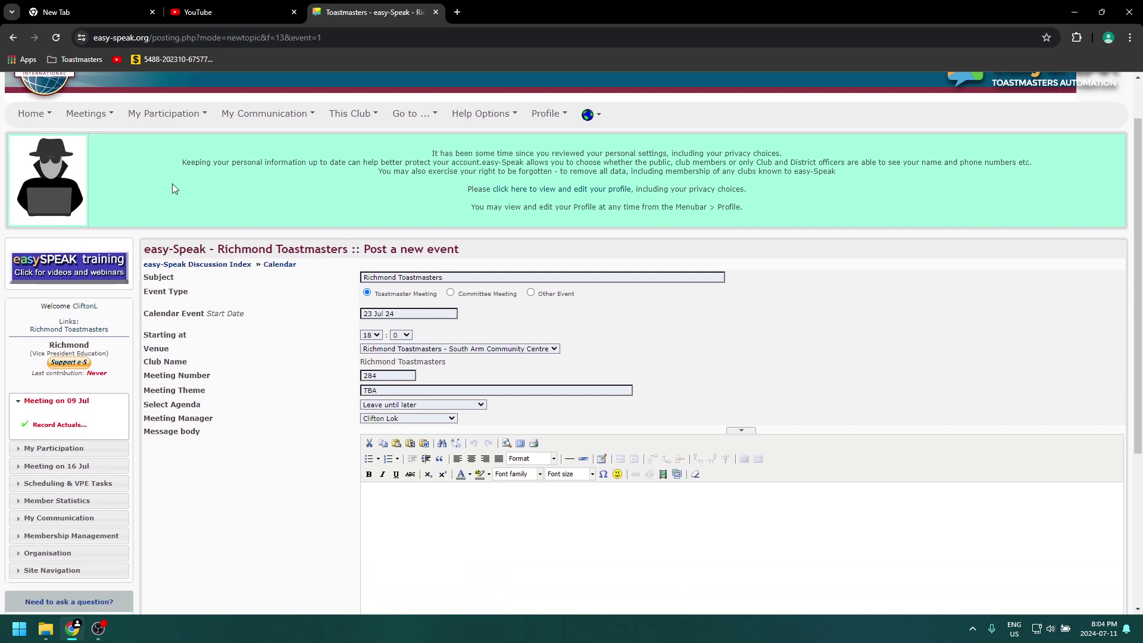
{"action": "left_click", "coordinate": [86, 113]}
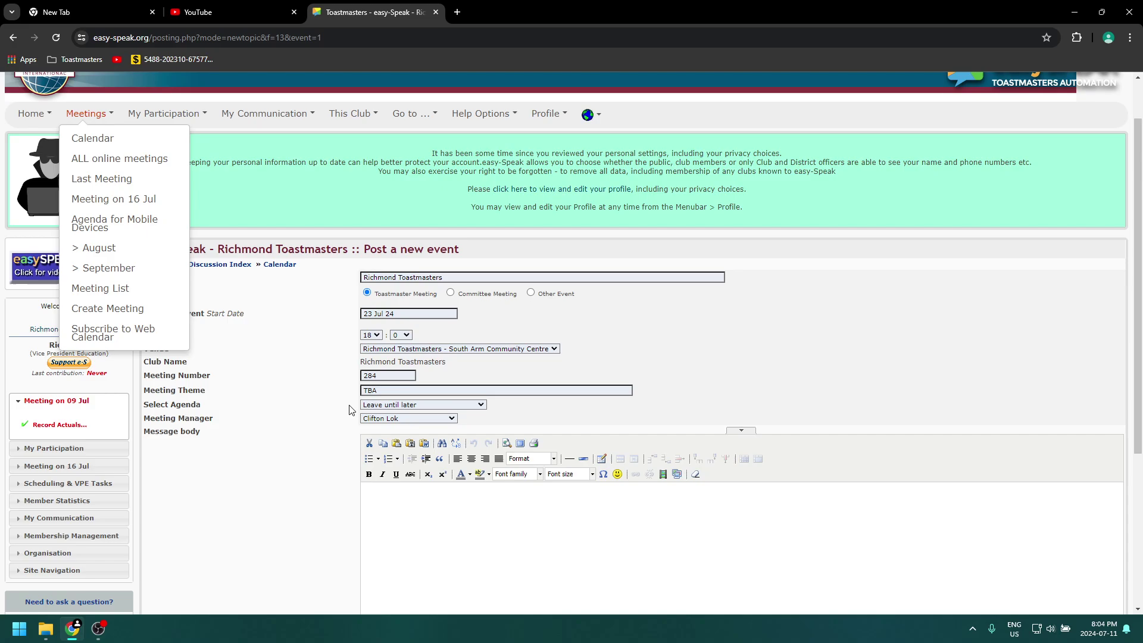
{"action": "scroll", "coordinate": [747, 352], "scroll_direction": "down", "scroll_amount": 1}
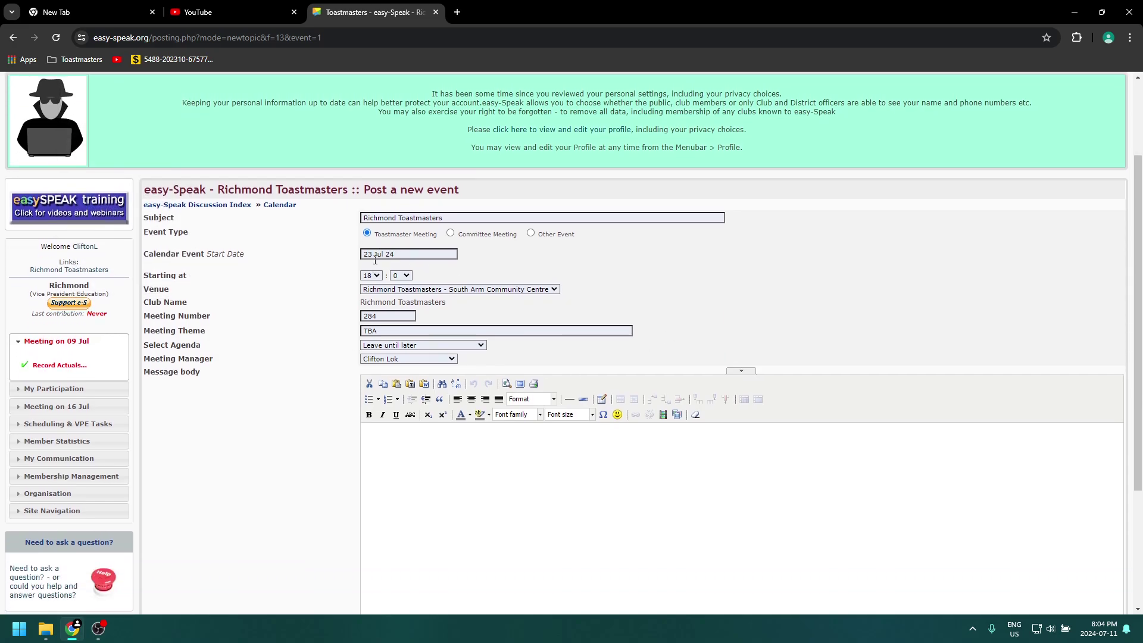
{"action": "left_click", "coordinate": [418, 254]}
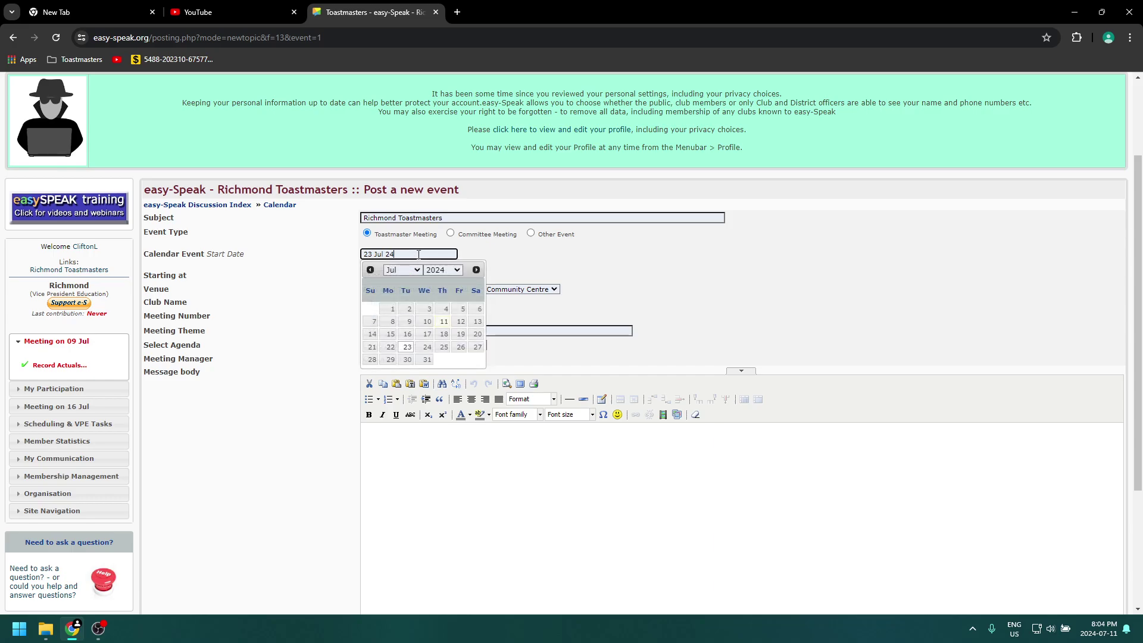
{"action": "left_click", "coordinate": [751, 289]}
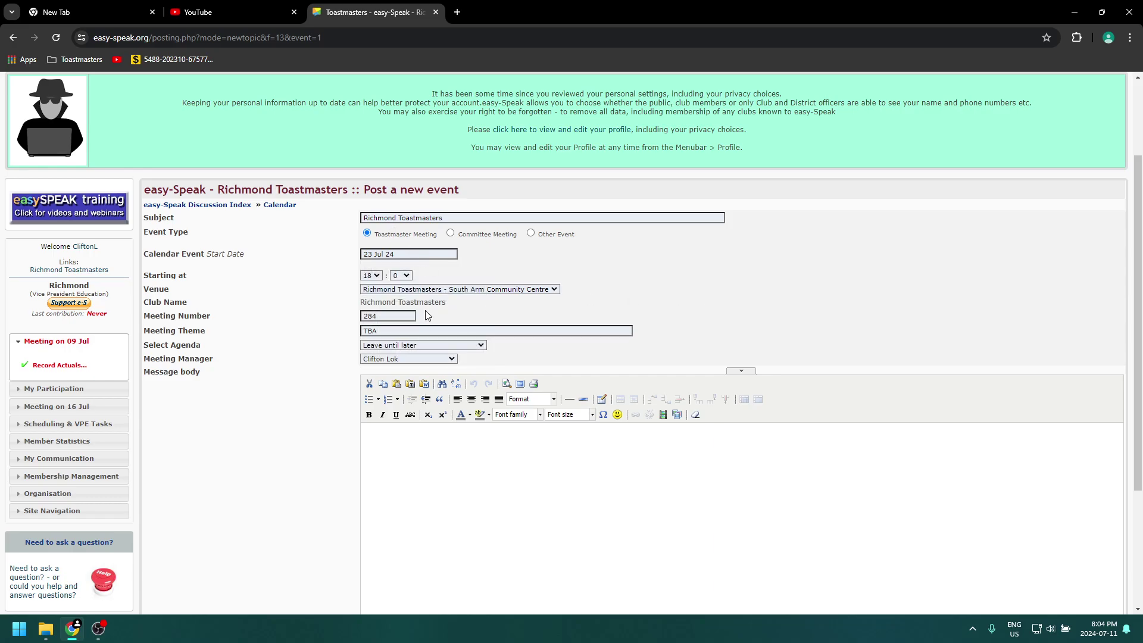
- Set the new meeting's agenda to Standard Meeting
{"action": "scroll", "coordinate": [428, 316], "scroll_direction": "down", "scroll_amount": 1}
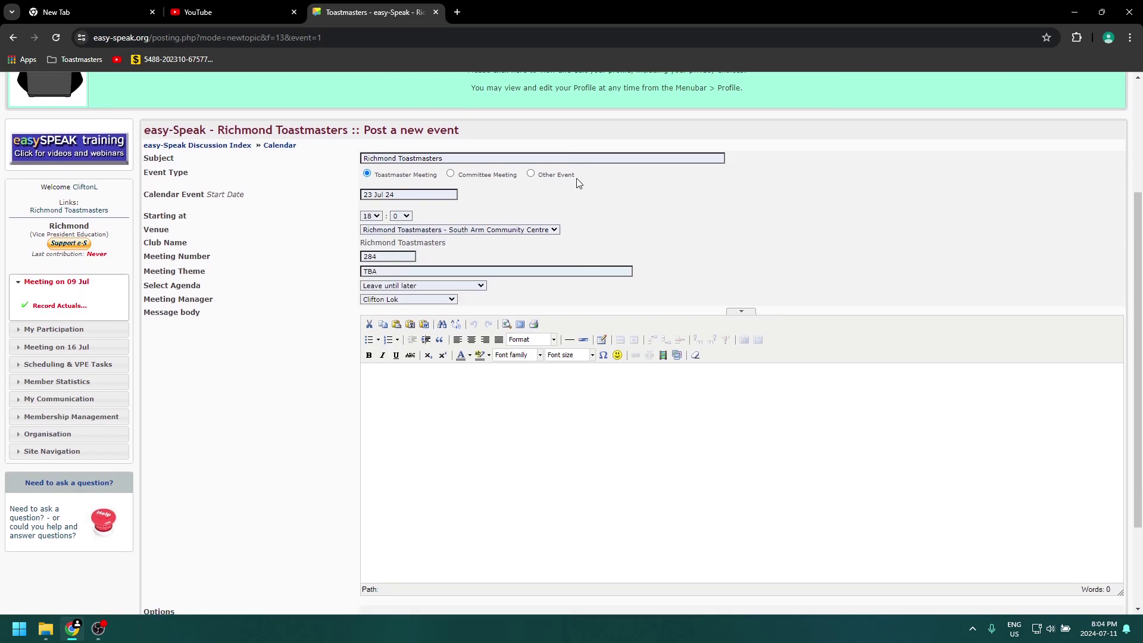
{"action": "left_click", "coordinate": [457, 288]}
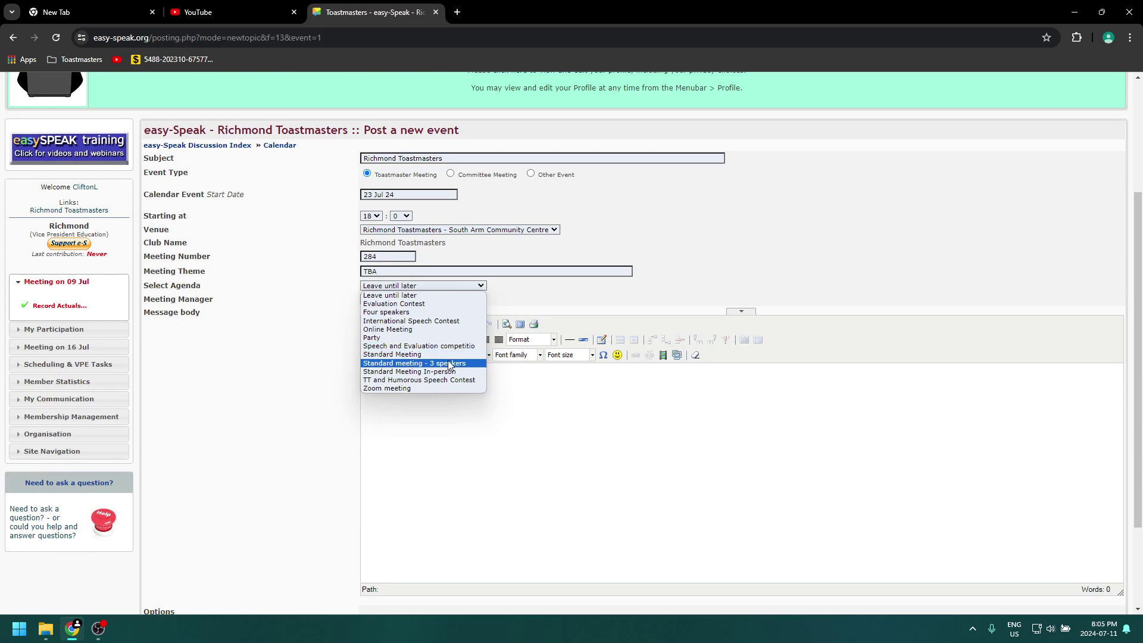
{"action": "left_click", "coordinate": [433, 355]}
{"action": "scroll", "coordinate": [610, 422], "scroll_direction": "down", "scroll_amount": 1}
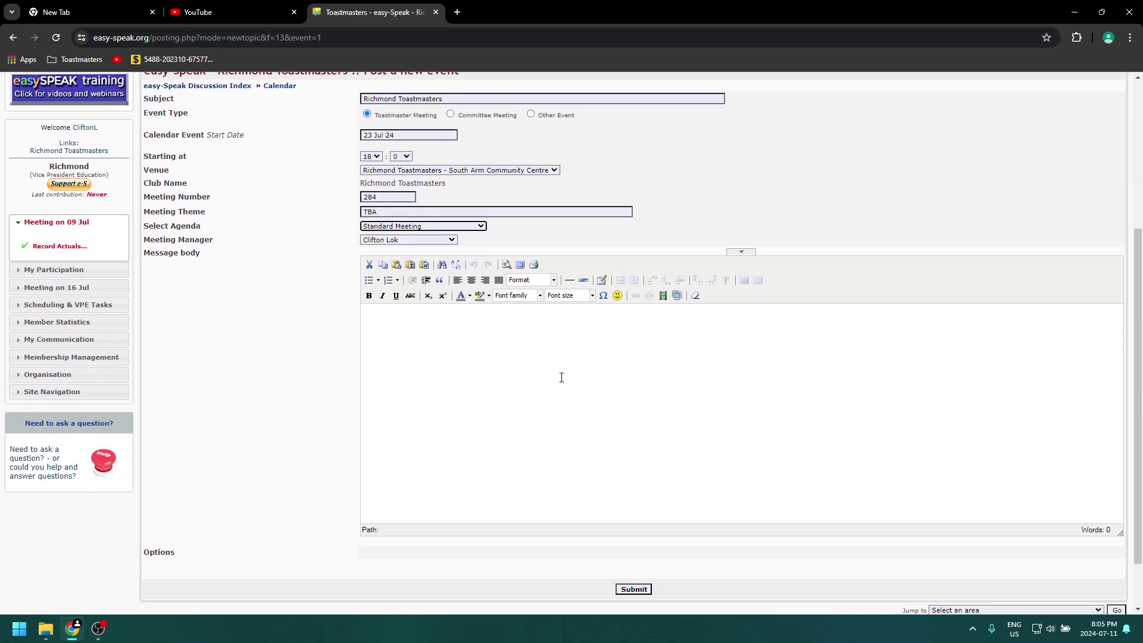
{"action": "left_click", "coordinate": [475, 228]}
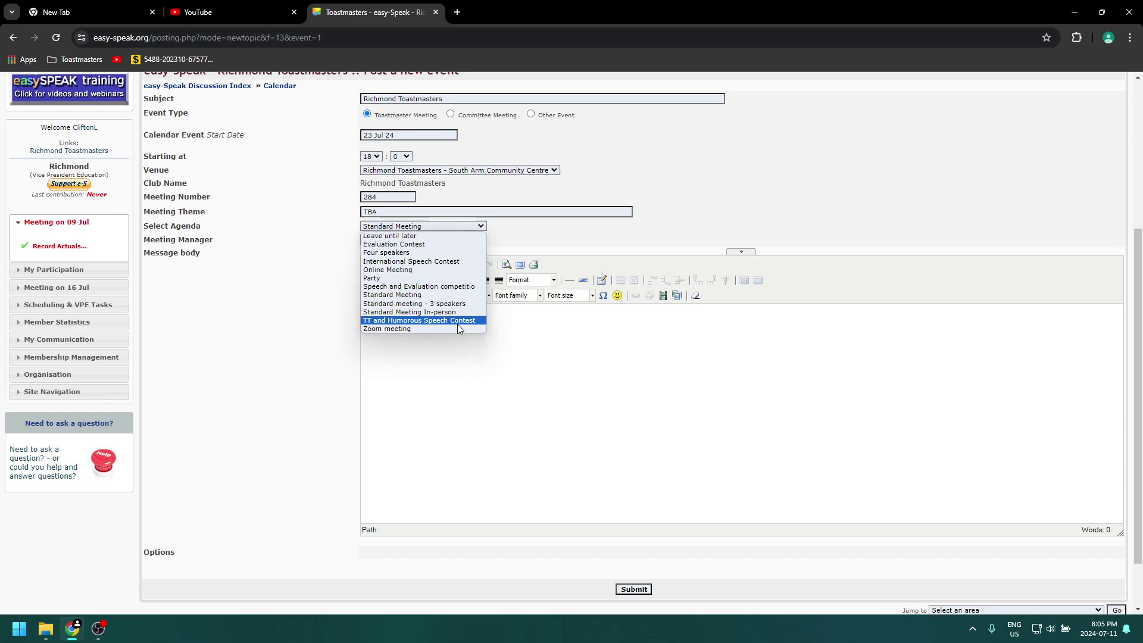
{"action": "left_click", "coordinate": [429, 295]}
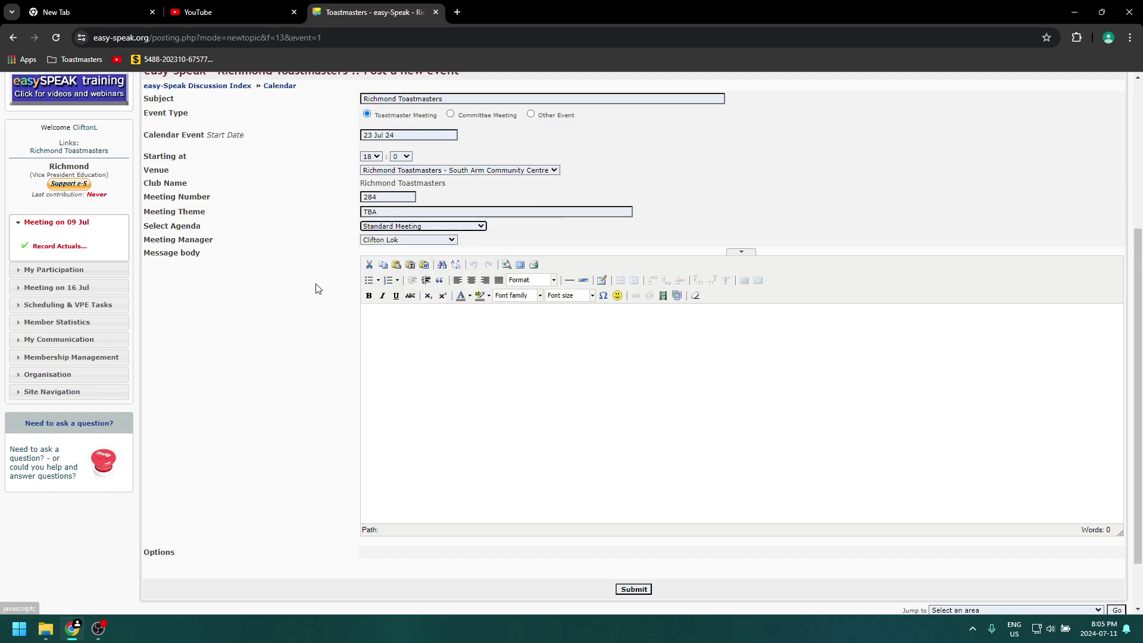
- Review the completed event details and submit the new meeting
{"action": "scroll", "coordinate": [645, 350], "scroll_direction": "up", "scroll_amount": 2}
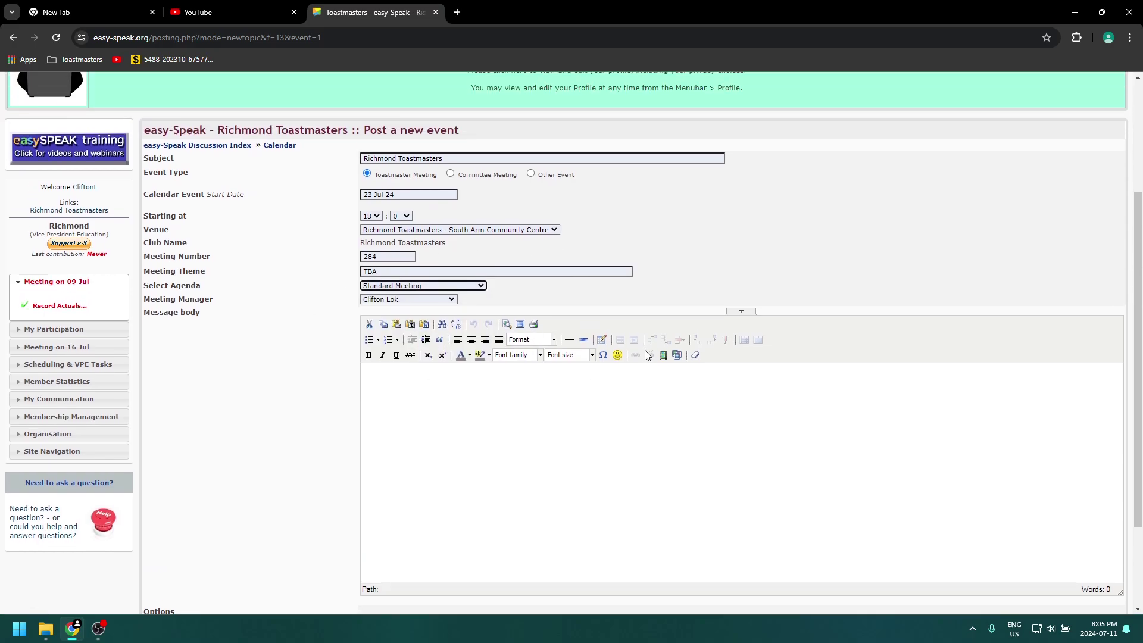
{"action": "scroll", "coordinate": [650, 355], "scroll_direction": "down", "scroll_amount": 2}
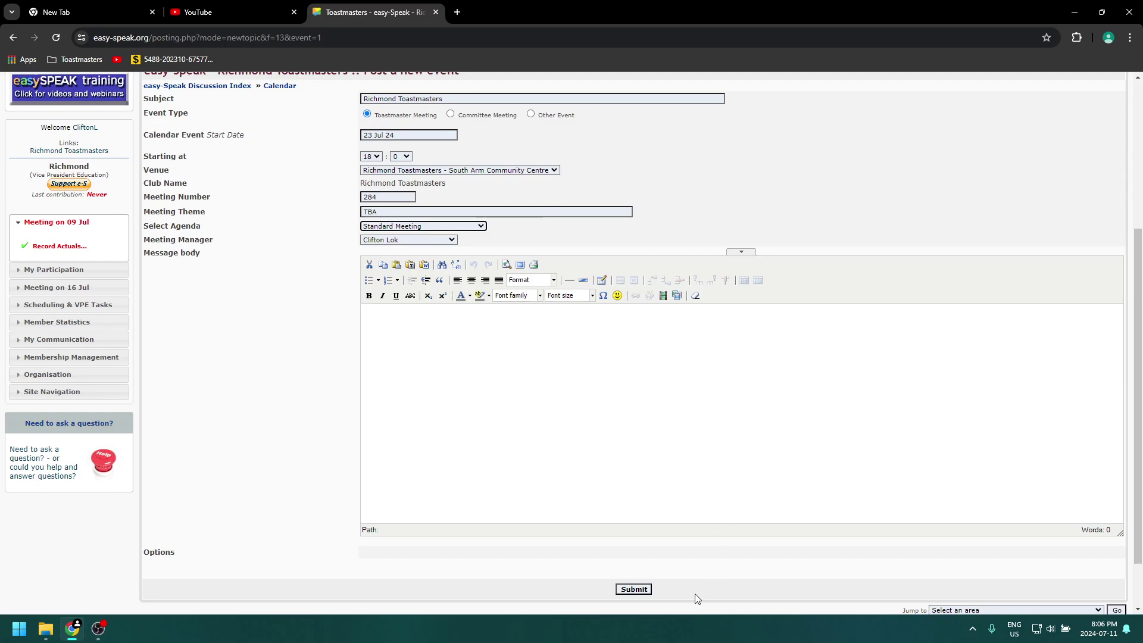
{"action": "left_click", "coordinate": [633, 590]}
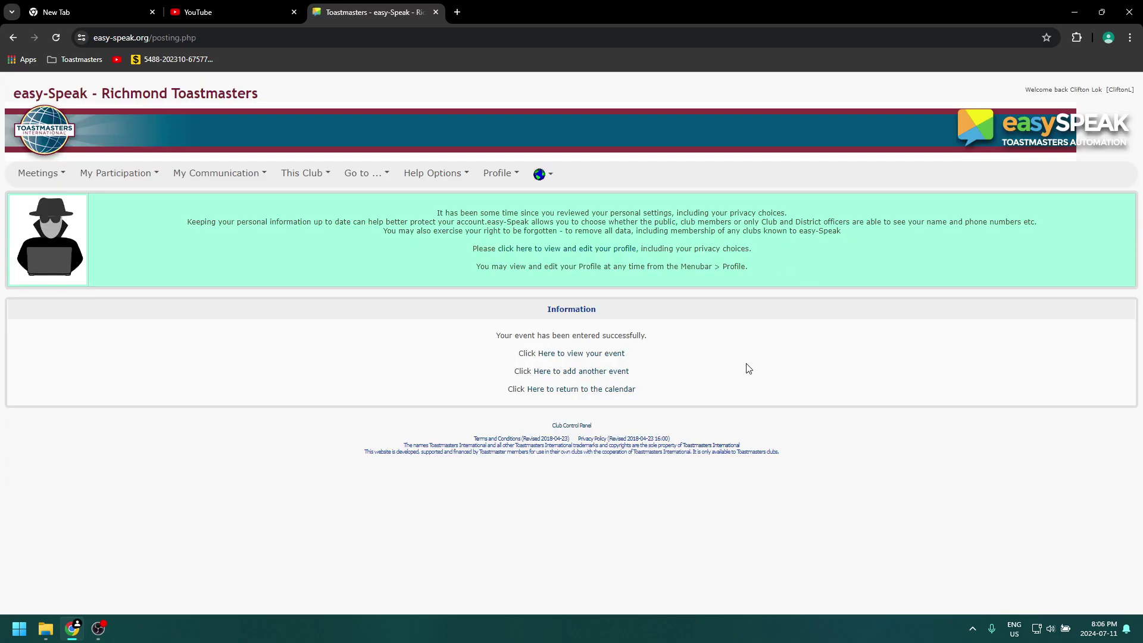
- View the newly created event, and open the club's last meeting to look over its attendance and roles
{"action": "left_click", "coordinate": [608, 374]}
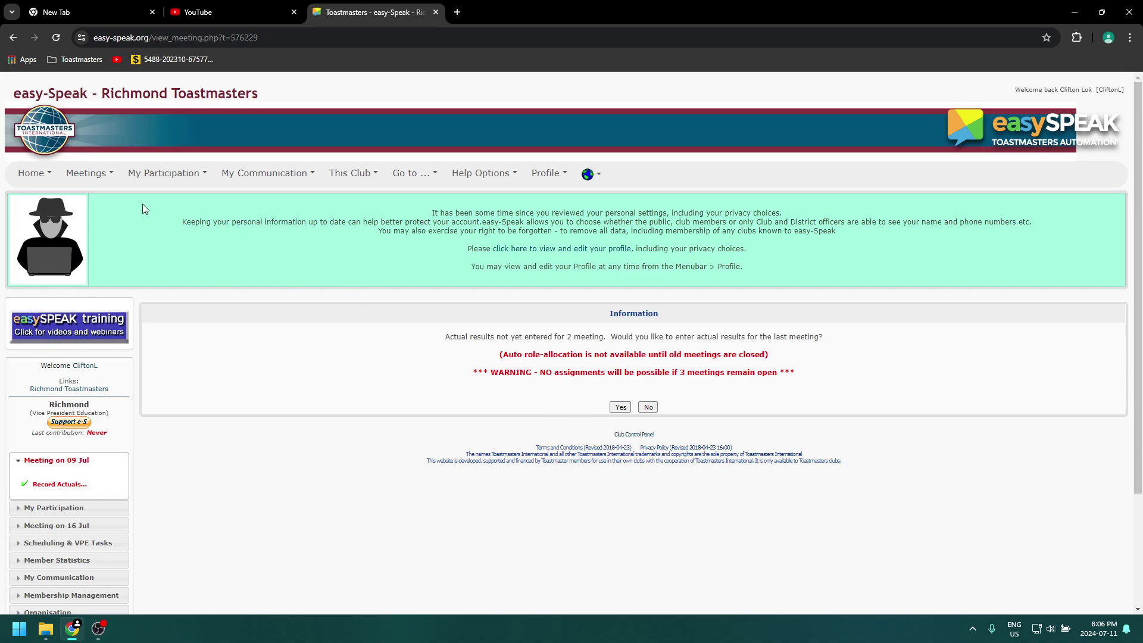
{"action": "mouse_move", "coordinate": [87, 173]}
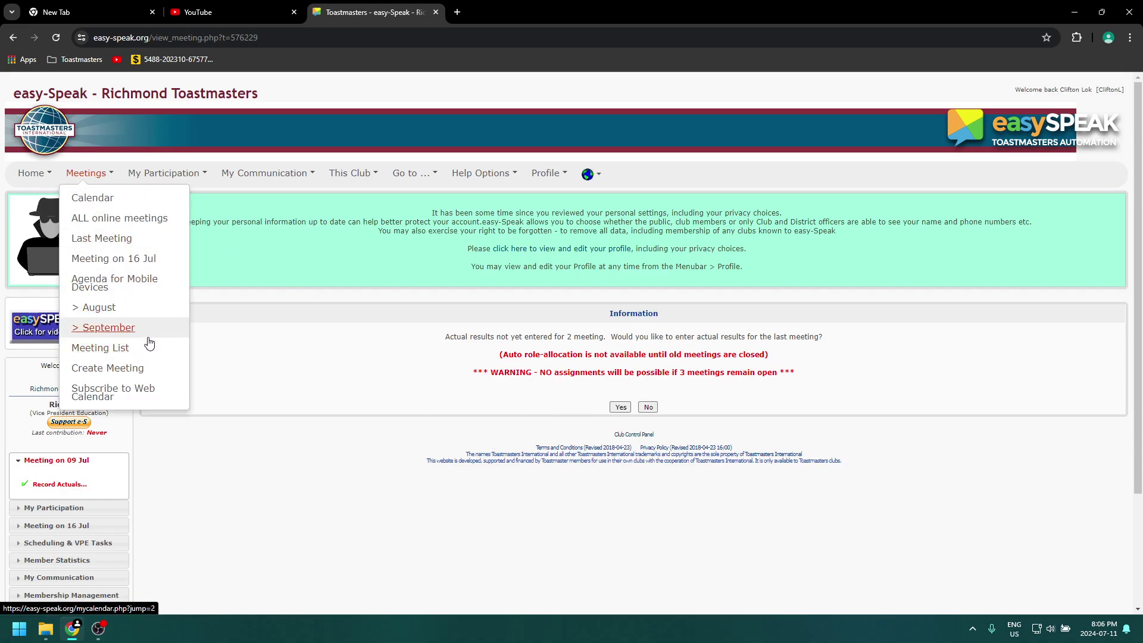
{"action": "left_click", "coordinate": [112, 241]}
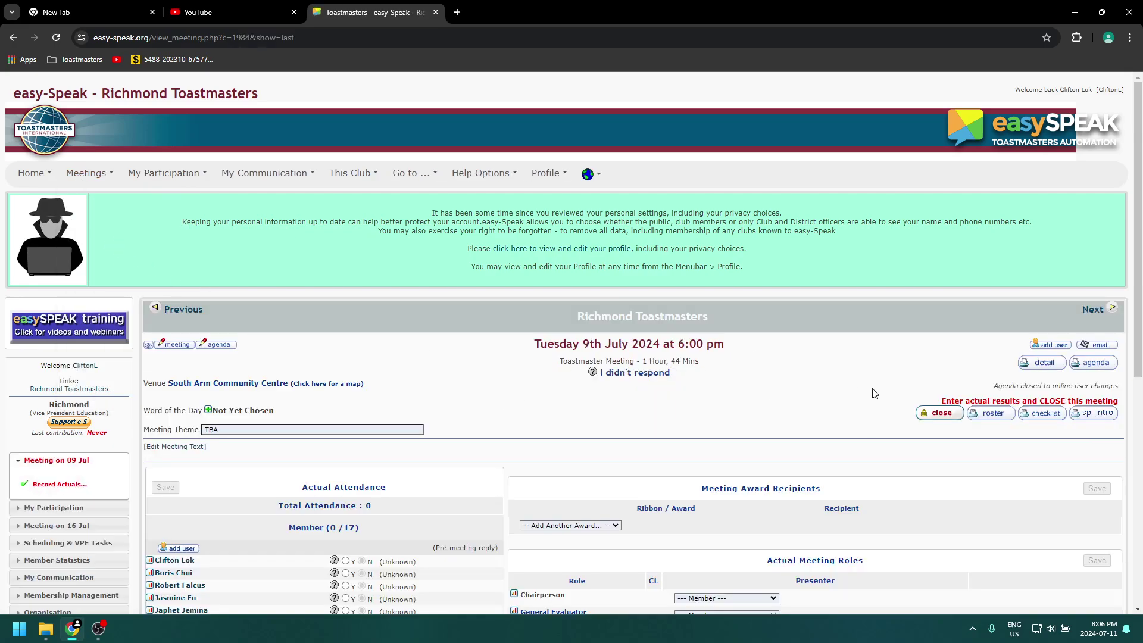
{"action": "scroll", "coordinate": [637, 395], "scroll_direction": "down", "scroll_amount": 1}
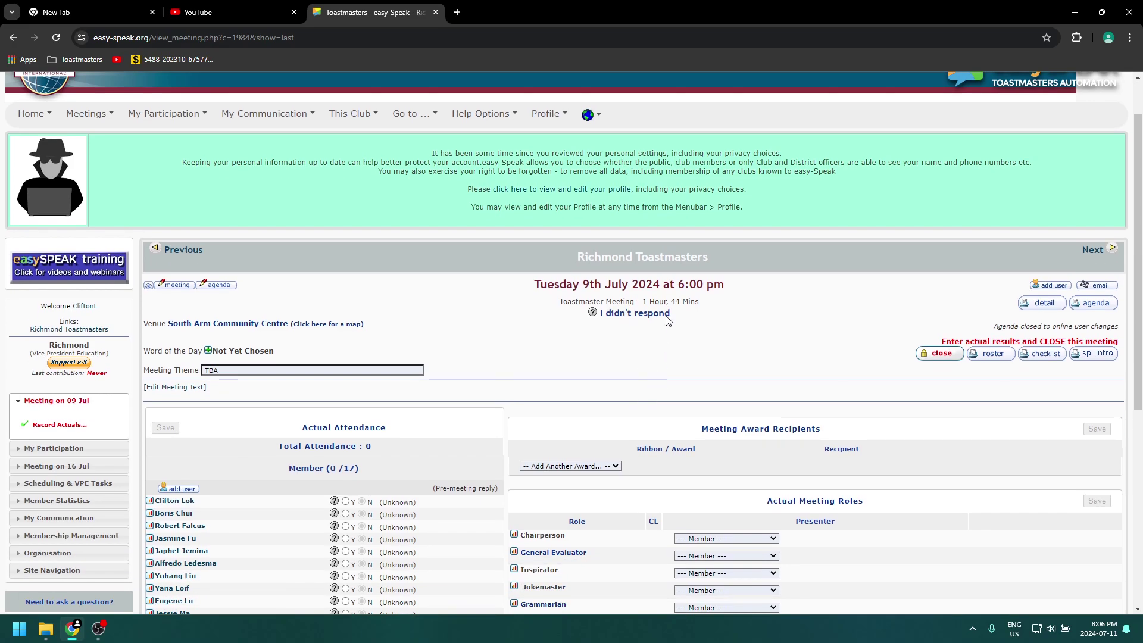
{"action": "scroll", "coordinate": [659, 421], "scroll_direction": "down", "scroll_amount": 3}
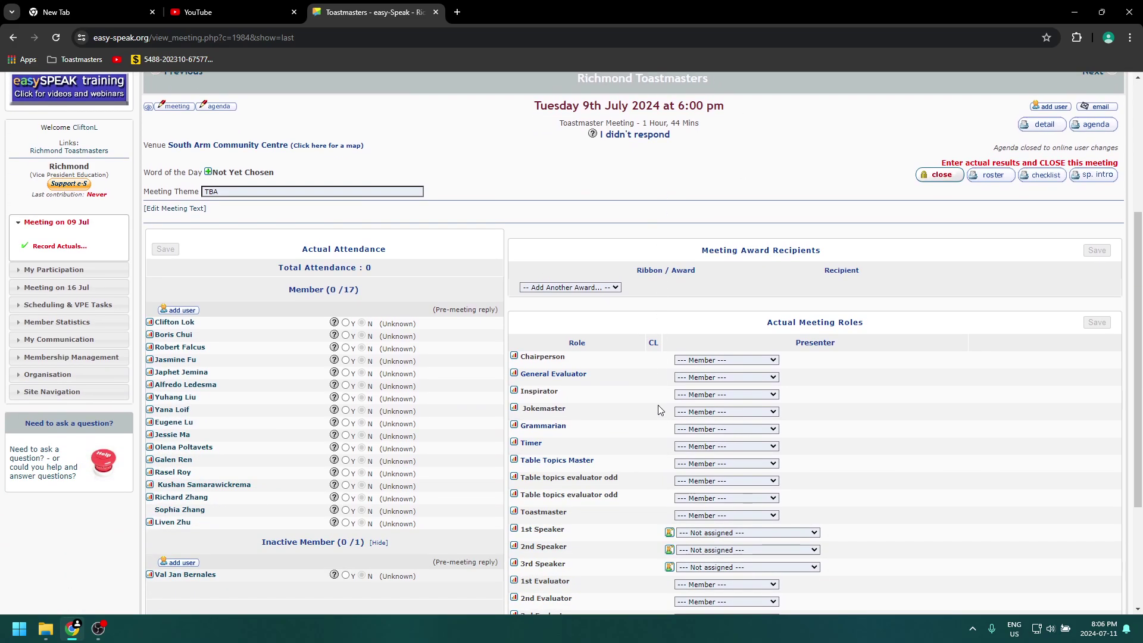
{"action": "scroll", "coordinate": [690, 363], "scroll_direction": "up", "scroll_amount": 5}
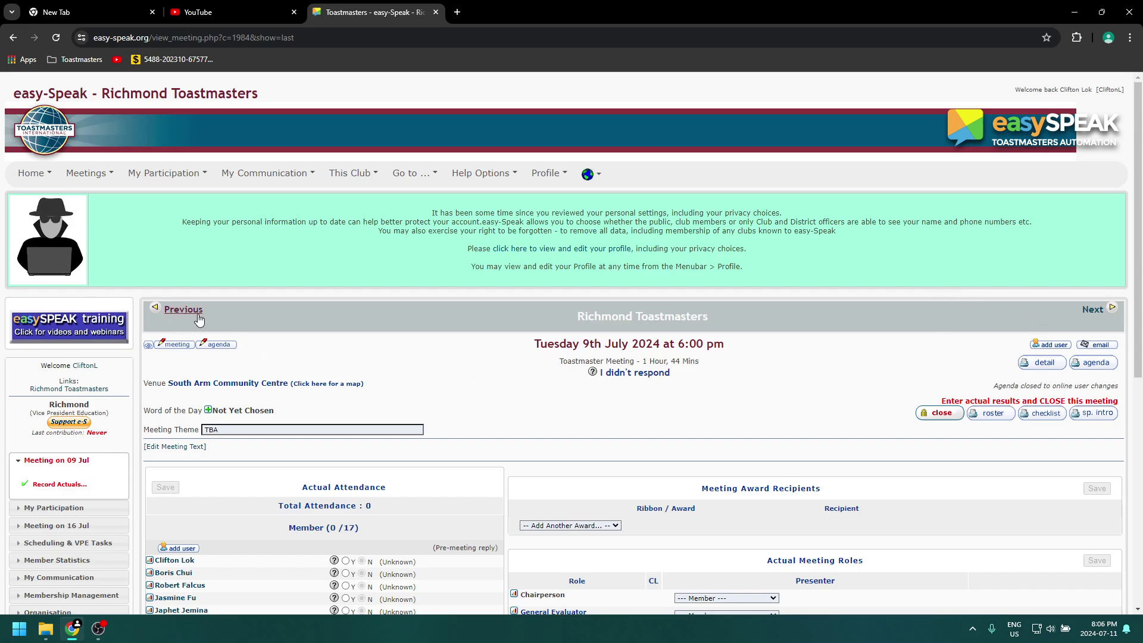
- Go to the meeting before the 9 July one and review its attendance, awards and roles
{"action": "left_click", "coordinate": [180, 311]}
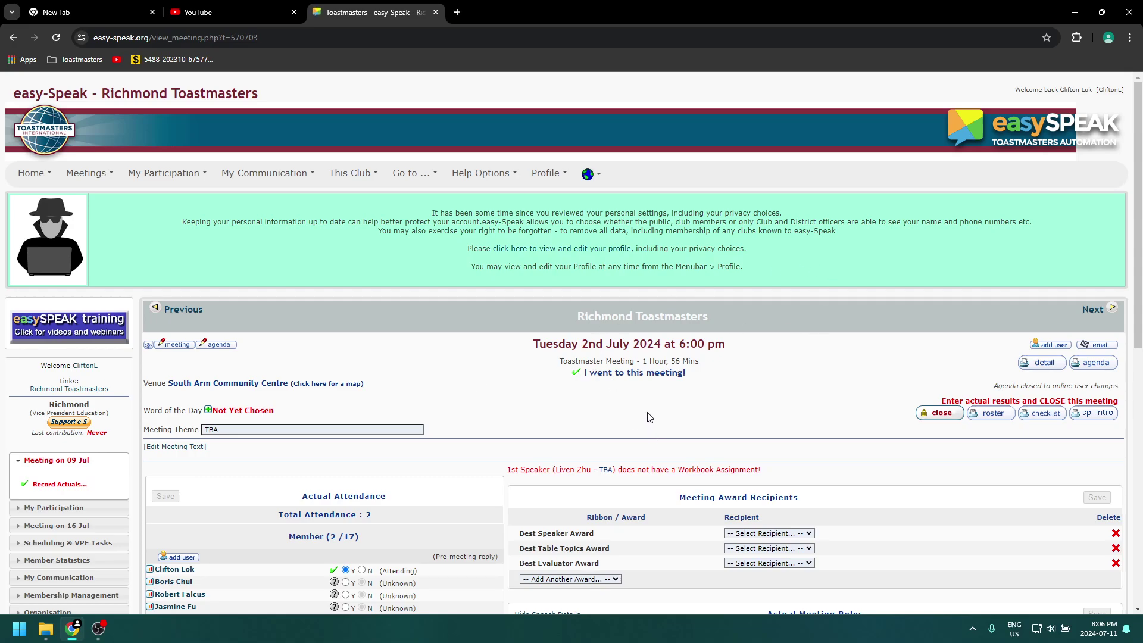
{"action": "scroll", "coordinate": [595, 387], "scroll_direction": "down", "scroll_amount": 2}
{"action": "scroll", "coordinate": [737, 472], "scroll_direction": "down", "scroll_amount": 2}
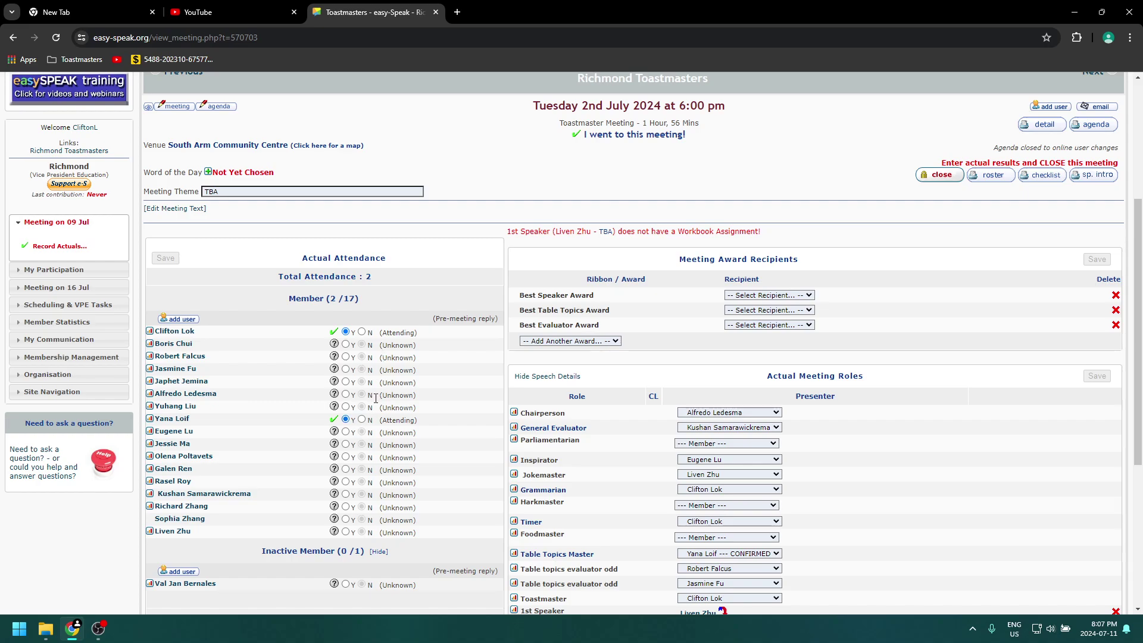
- Check the recipient choices for the Best Speaker and Best Table Topics awards and look through the assigned meeting roles
{"action": "left_click", "coordinate": [757, 295]}
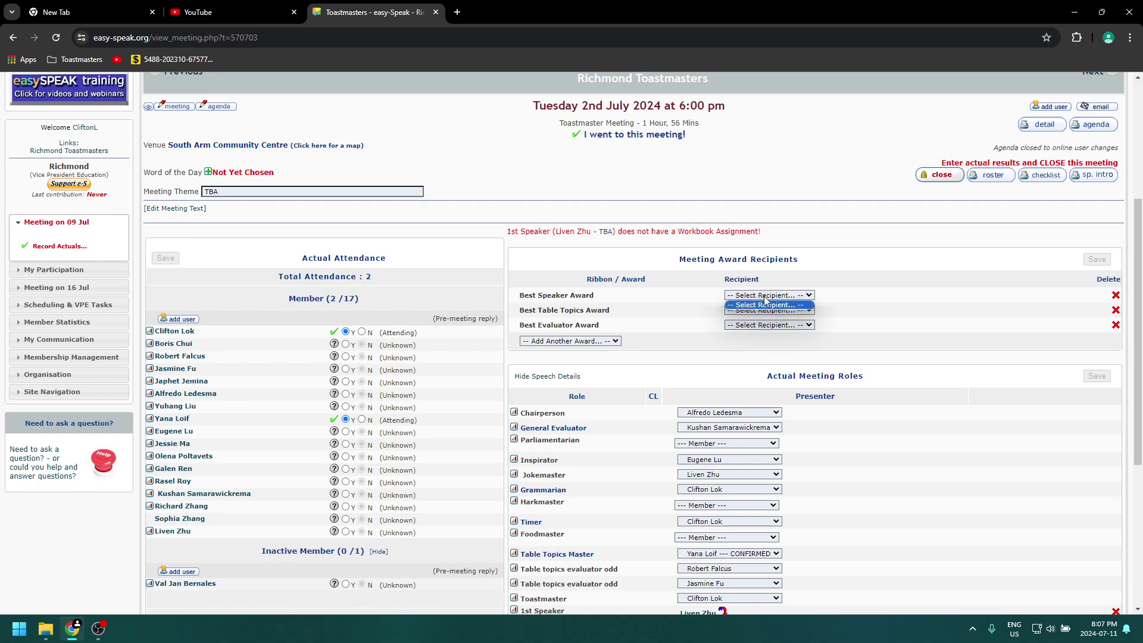
{"action": "left_click", "coordinate": [921, 319]}
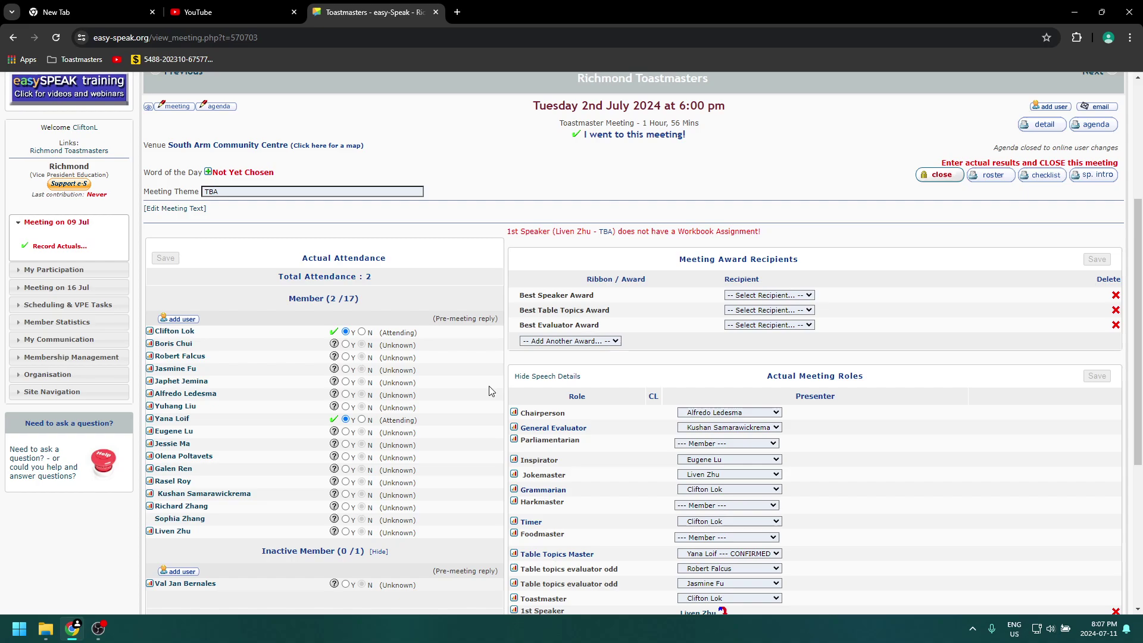
{"action": "left_click", "coordinate": [766, 312]}
{"action": "left_click", "coordinate": [592, 299]}
{"action": "scroll", "coordinate": [663, 450], "scroll_direction": "down", "scroll_amount": 3}
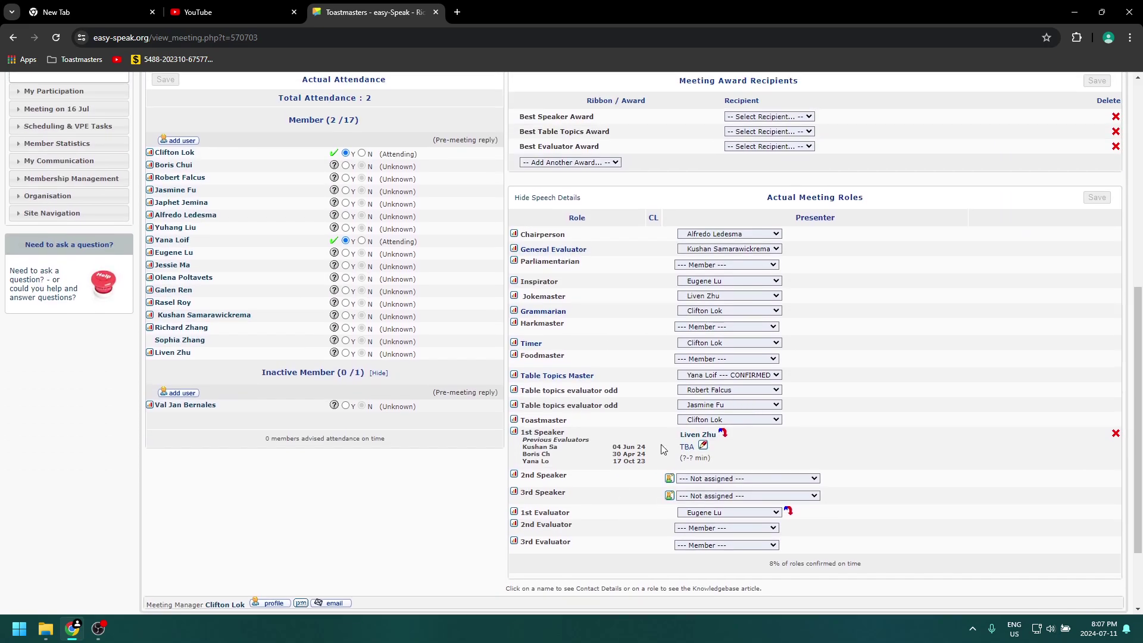
{"action": "scroll", "coordinate": [718, 420], "scroll_direction": "up", "scroll_amount": 2}
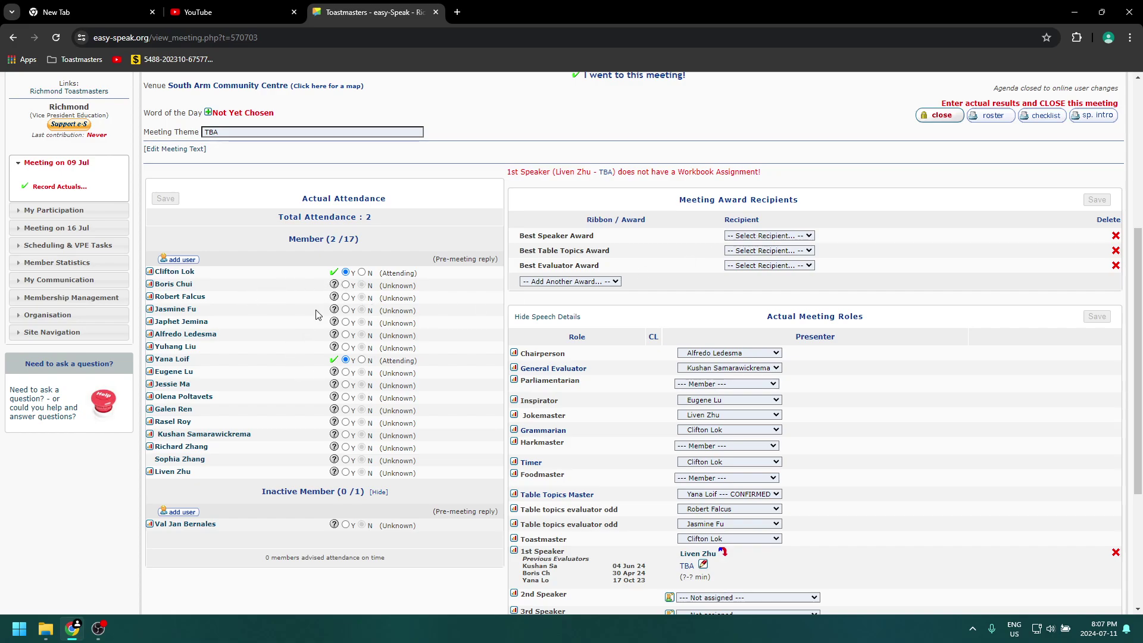
- Check the recipient choices for the Best Speaker, Best Table Topics and Best Evaluator awards
{"action": "left_click", "coordinate": [758, 237]}
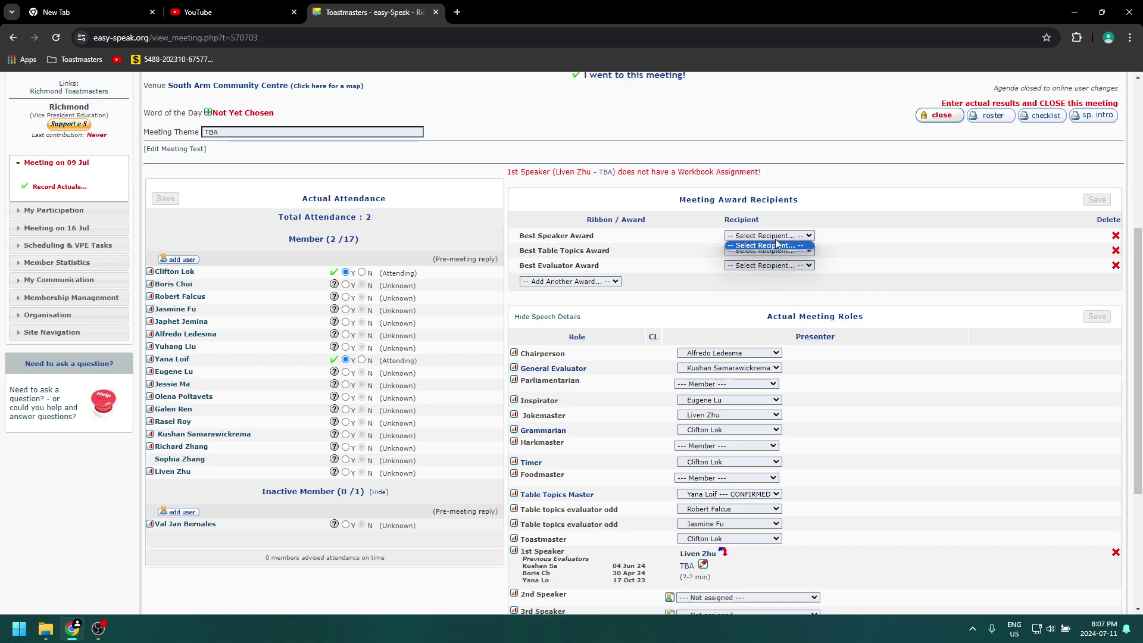
{"action": "left_click", "coordinate": [812, 280]}
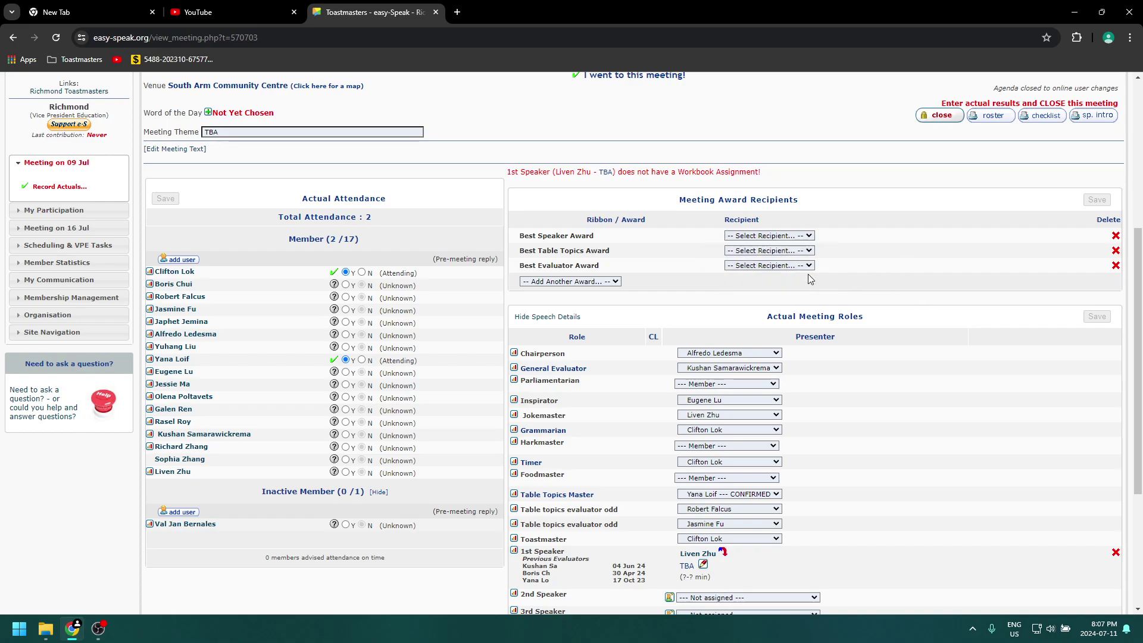
{"action": "left_click", "coordinate": [739, 251]}
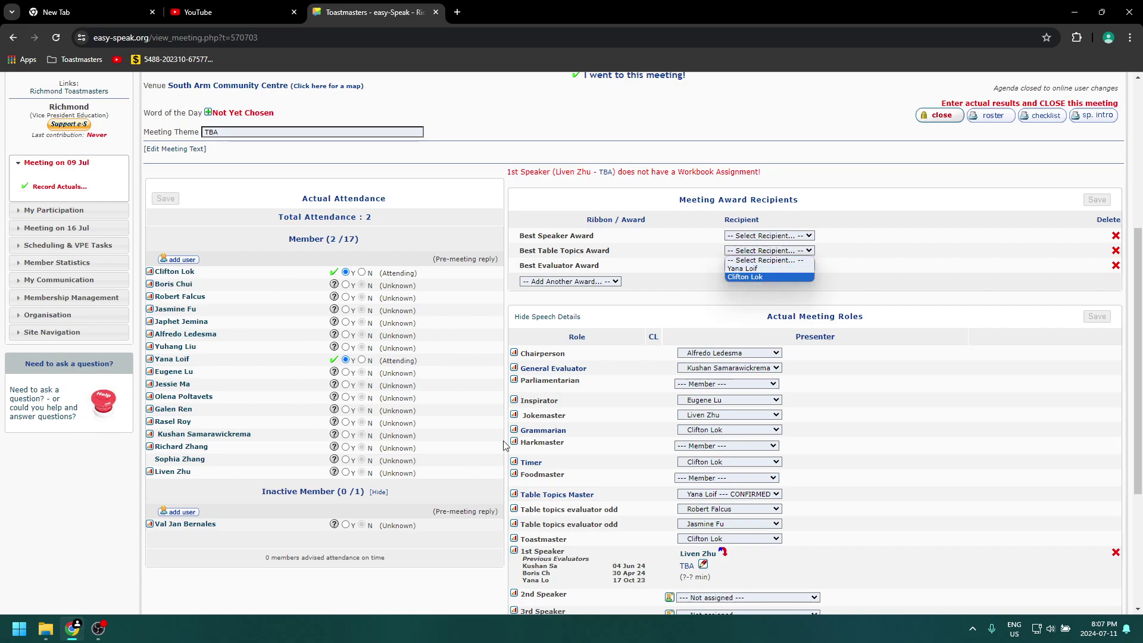
{"action": "left_click", "coordinate": [639, 271]}
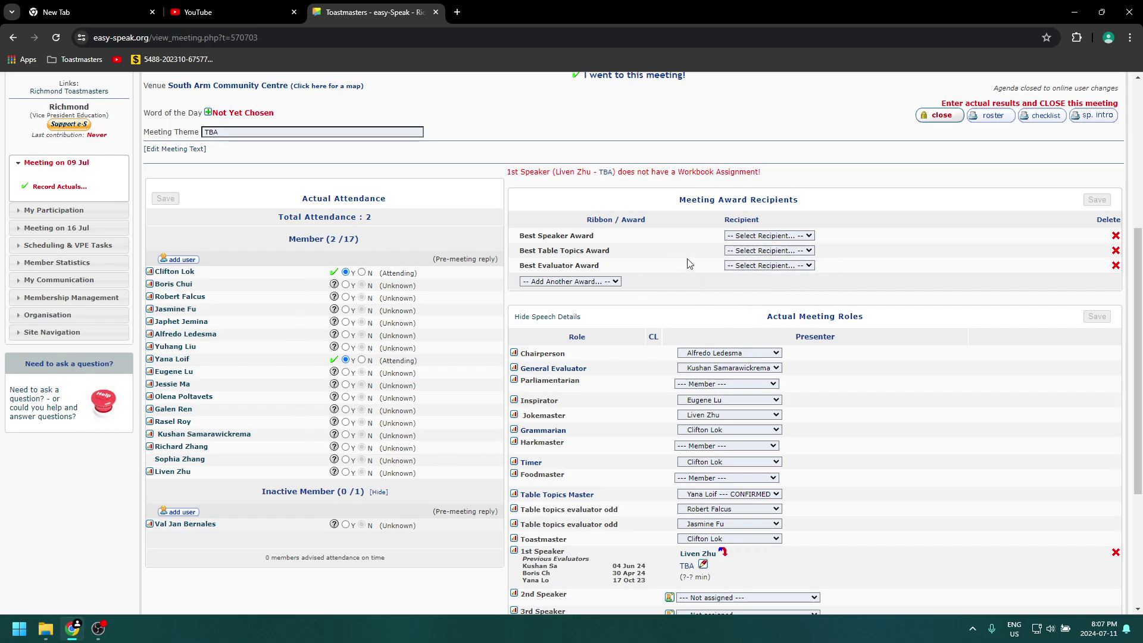
{"action": "left_click", "coordinate": [751, 266]}
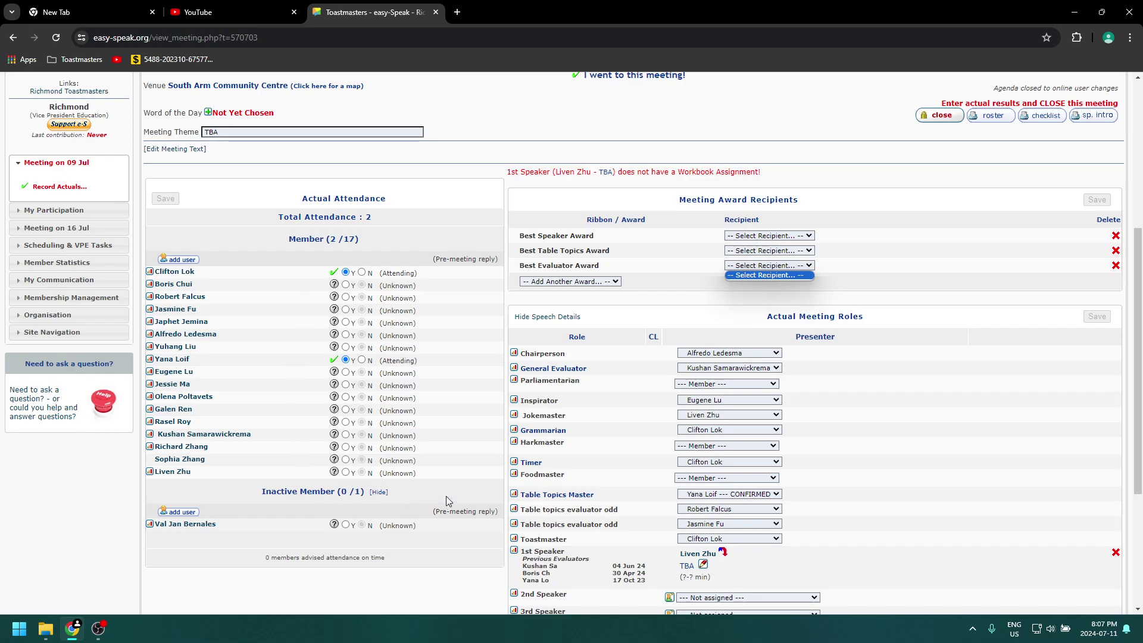
{"action": "left_click", "coordinate": [657, 288]}
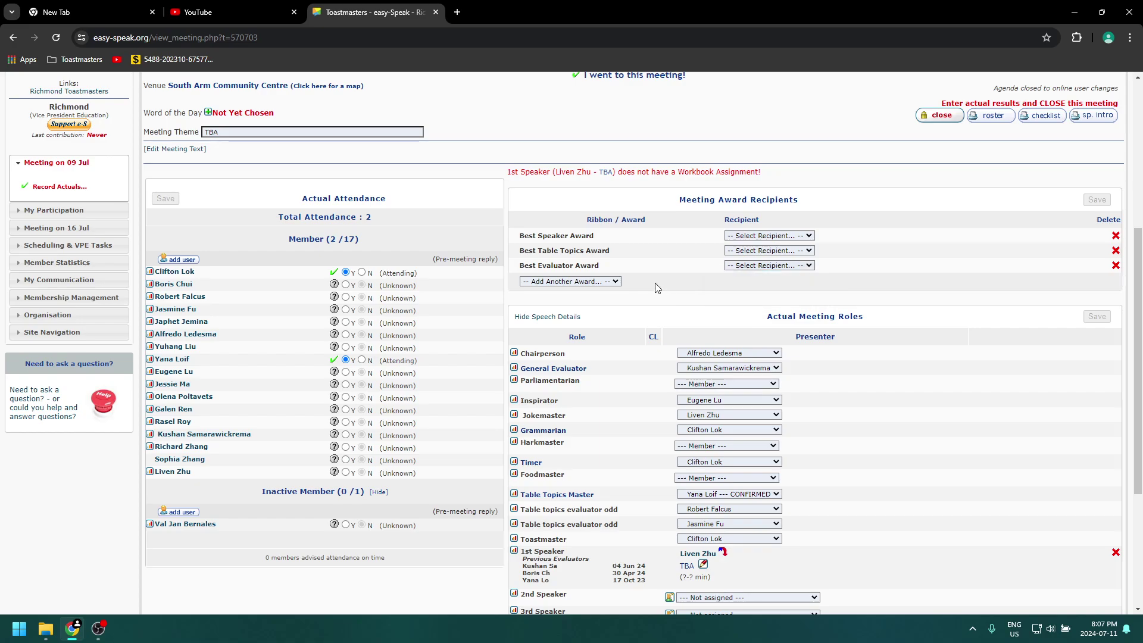
- Review the award types that can be added and add another Best Table Topics Award to the 2 July meeting
{"action": "left_click", "coordinate": [613, 282]}
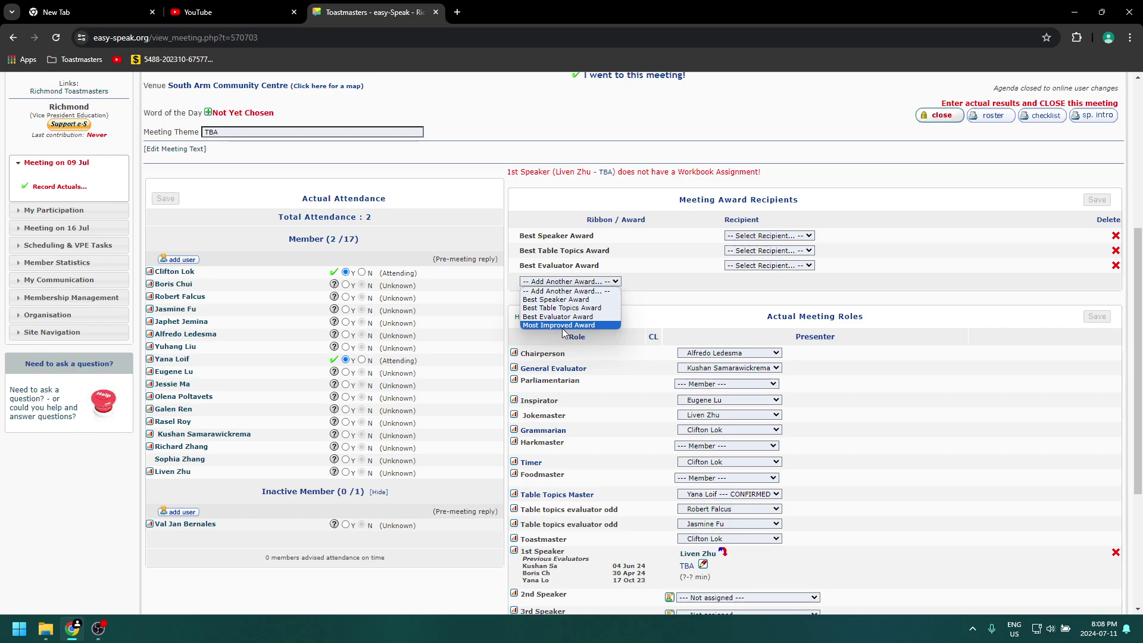
{"action": "left_click", "coordinate": [662, 281]}
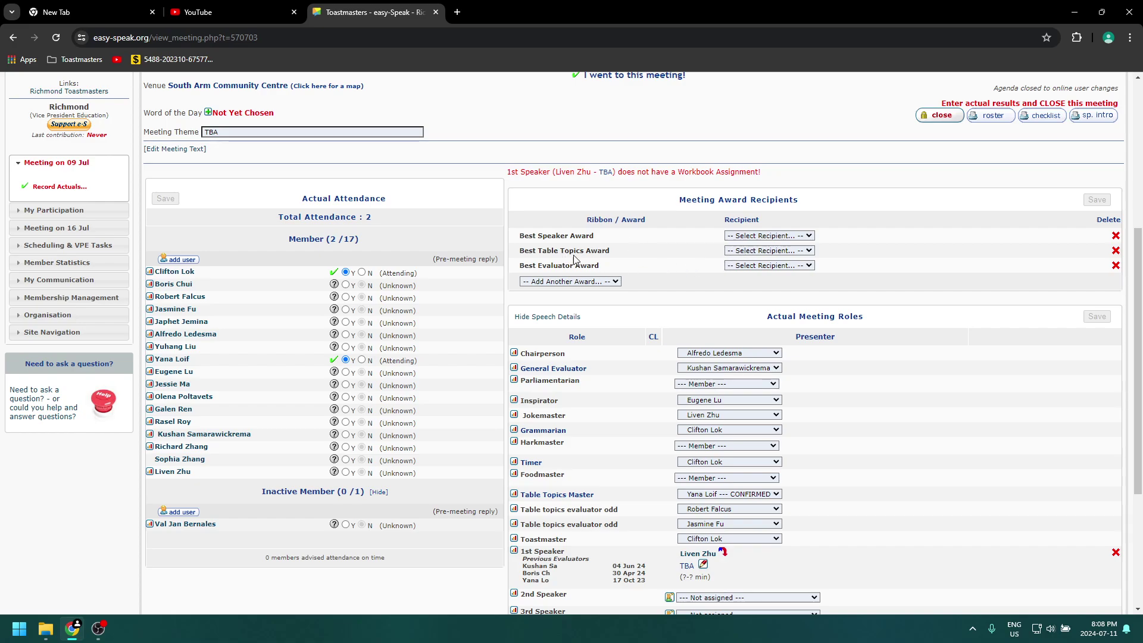
{"action": "left_click", "coordinate": [602, 285]}
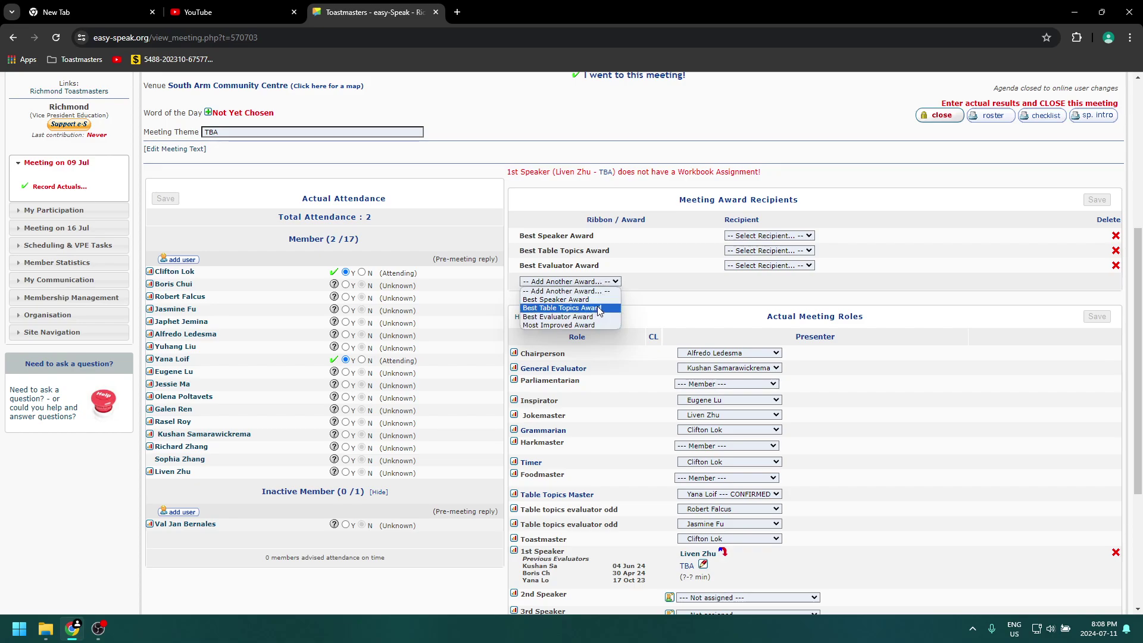
{"action": "left_click", "coordinate": [599, 309]}
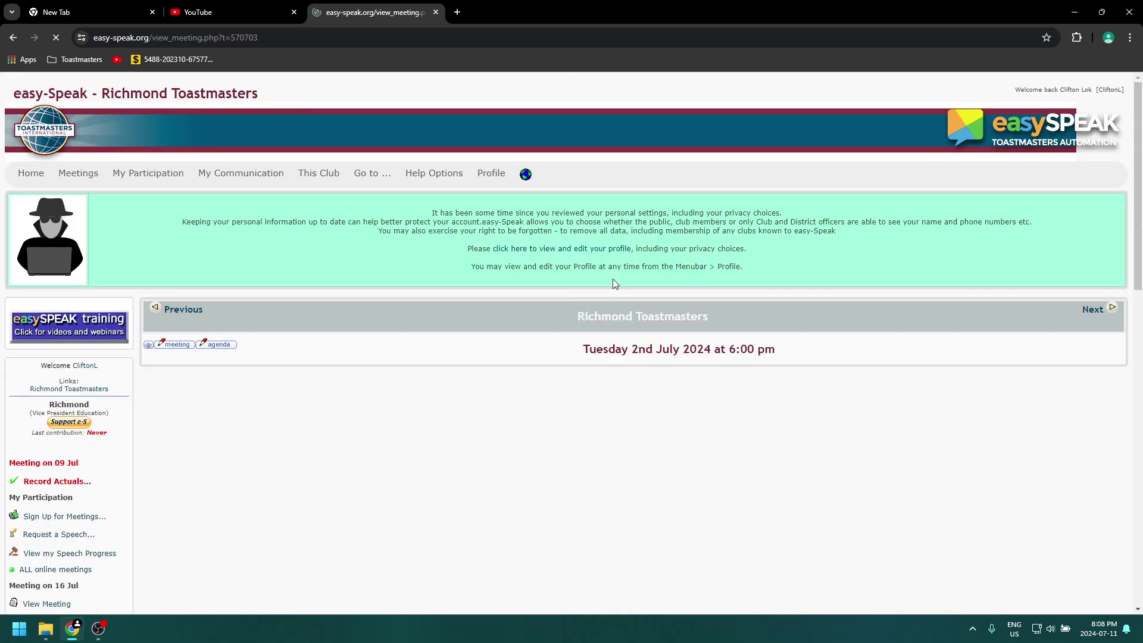
{"action": "scroll", "coordinate": [584, 459], "scroll_direction": "down", "scroll_amount": 4}
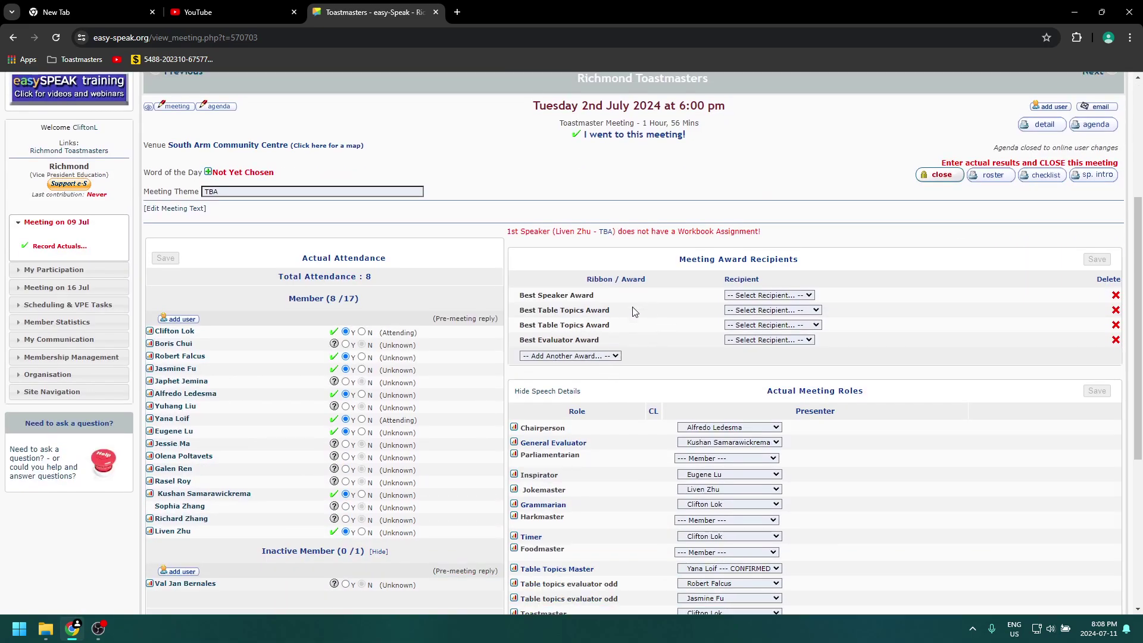
- Delete the second Best Table Topics Award from the meeting's award recipients
{"action": "left_click_drag", "start_coordinate": [520, 336], "coordinate": [610, 328]}
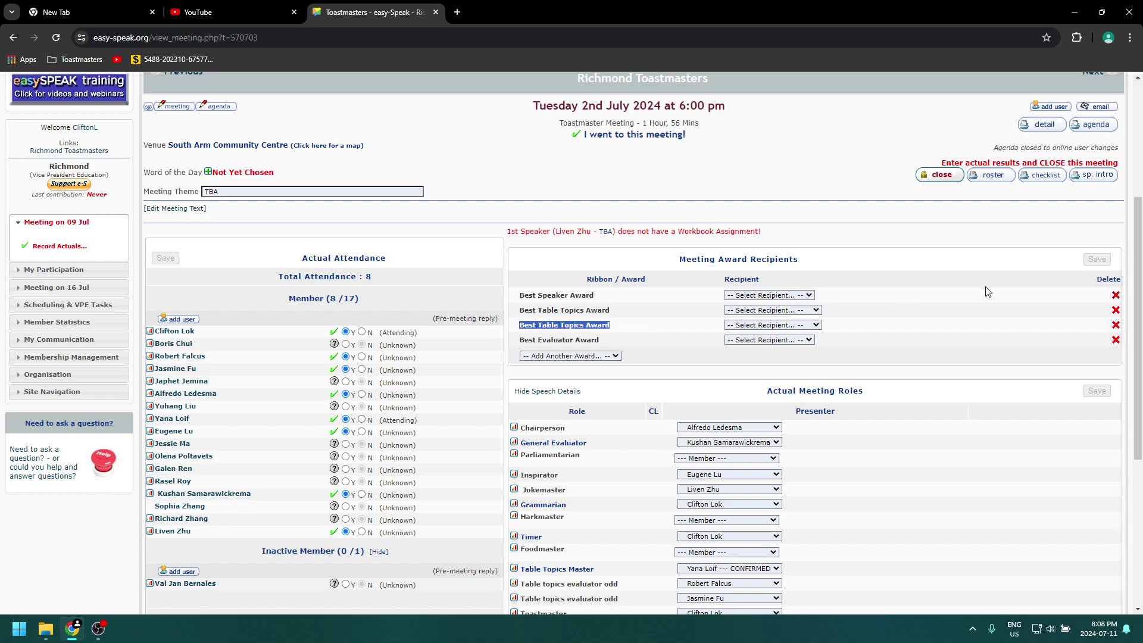
{"action": "left_click", "coordinate": [1116, 325]}
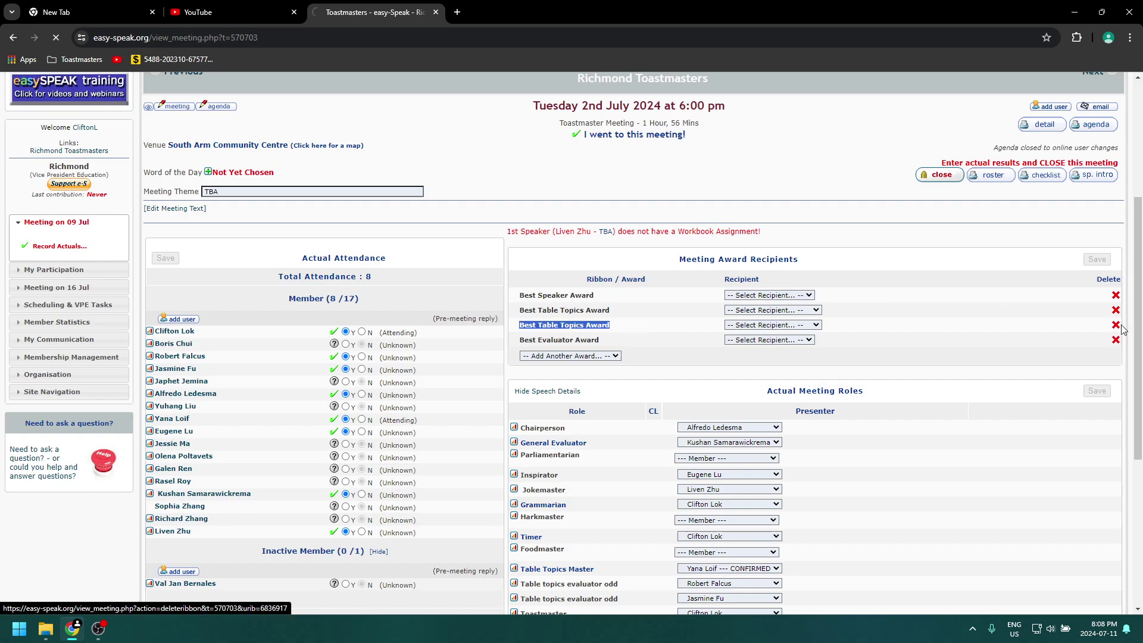
- Examine the 2 July meeting's attendance, awards and roles, and find the option for closing the meeting
{"action": "scroll", "coordinate": [861, 472], "scroll_direction": "down", "scroll_amount": 5}
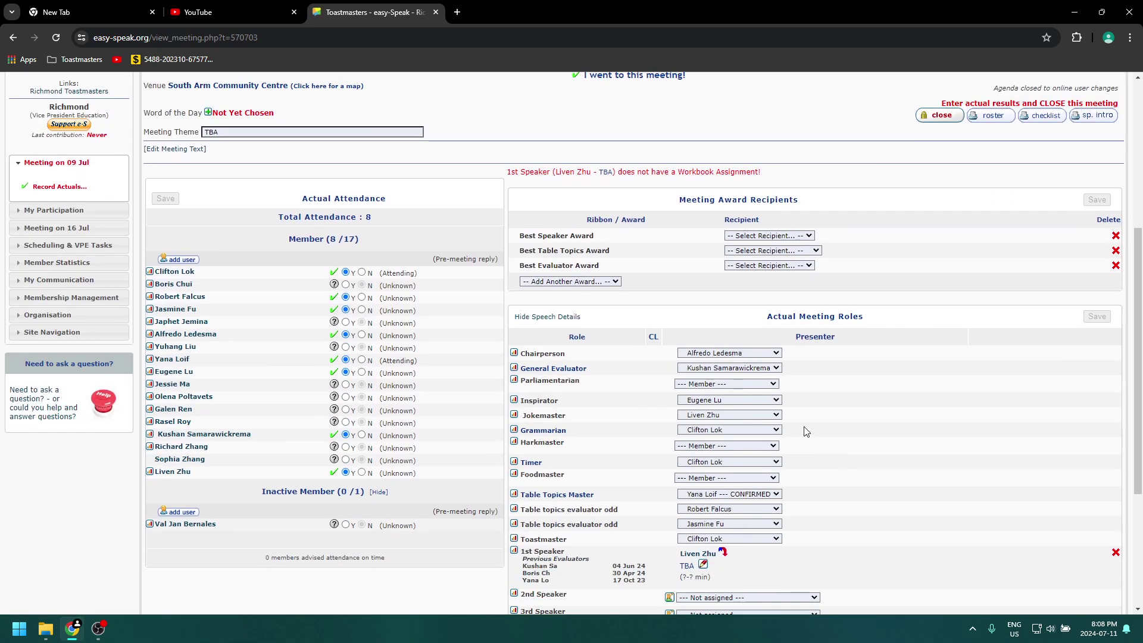
{"action": "scroll", "coordinate": [805, 431], "scroll_direction": "up", "scroll_amount": 2}
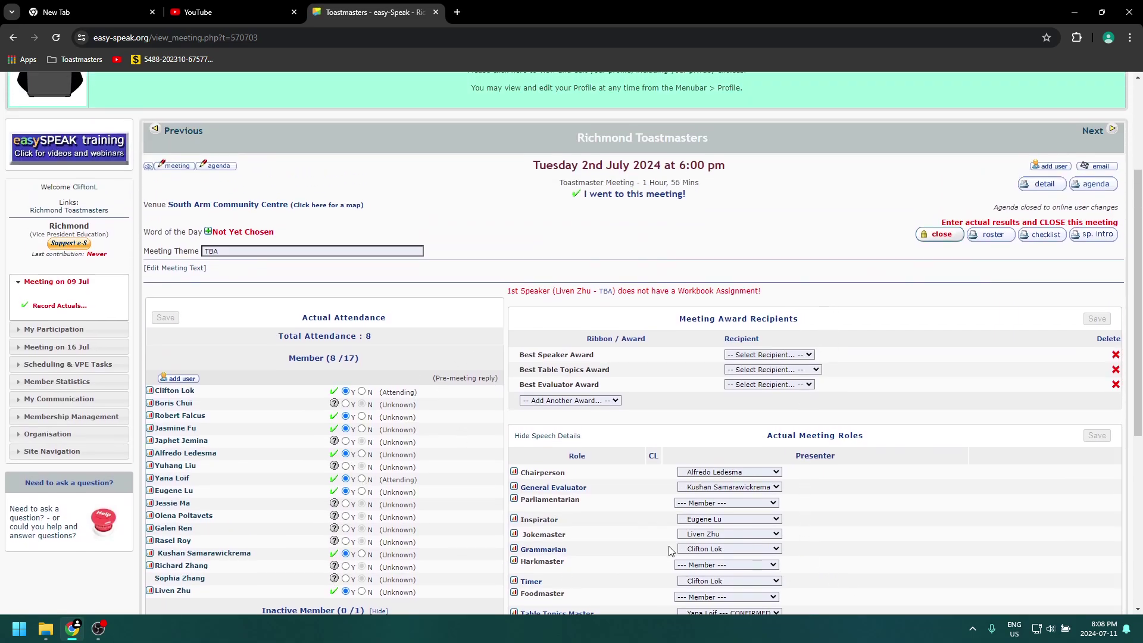
{"action": "scroll", "coordinate": [731, 389], "scroll_direction": "down", "scroll_amount": 1}
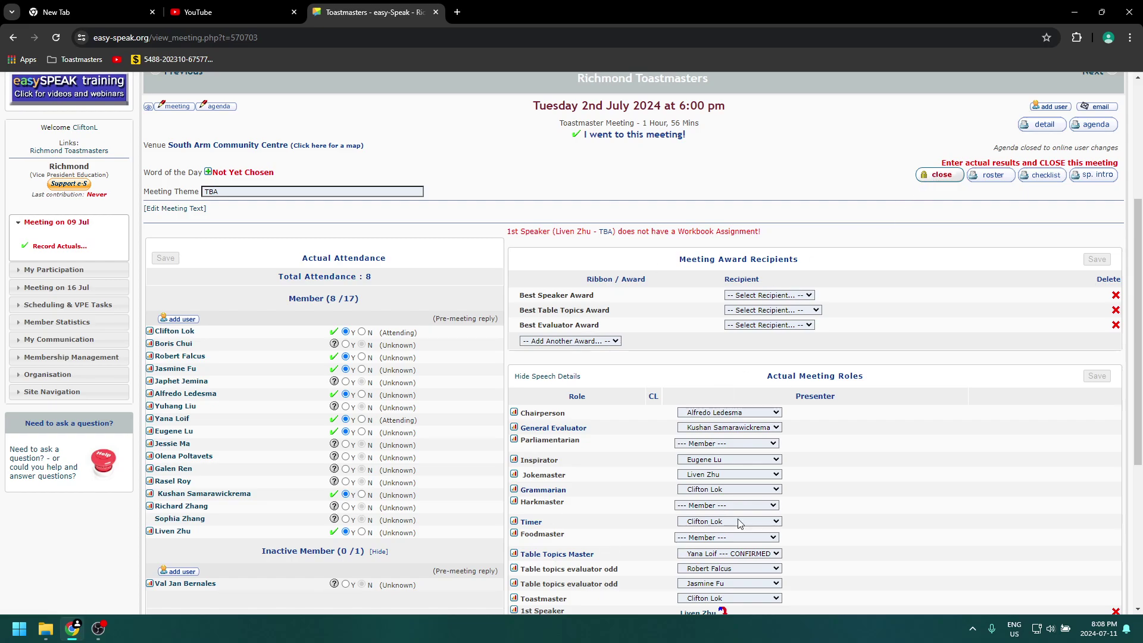
{"action": "scroll", "coordinate": [921, 272], "scroll_direction": "up", "scroll_amount": 1}
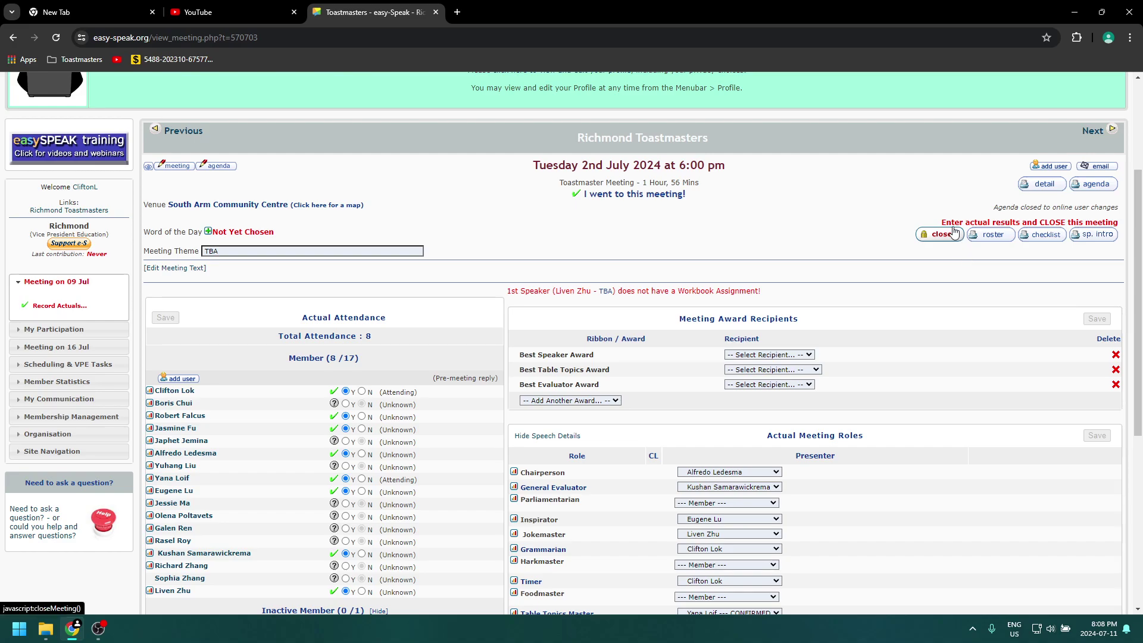
{"action": "scroll", "coordinate": [702, 429], "scroll_direction": "down", "scroll_amount": 1}
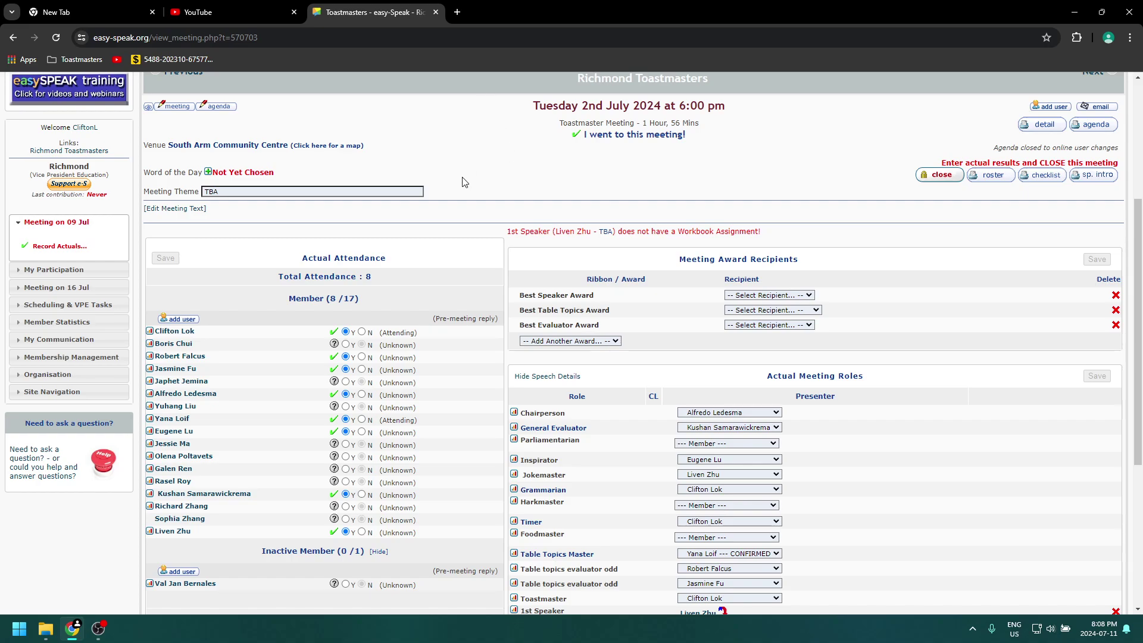
{"action": "scroll", "coordinate": [465, 181], "scroll_direction": "up", "scroll_amount": 2}
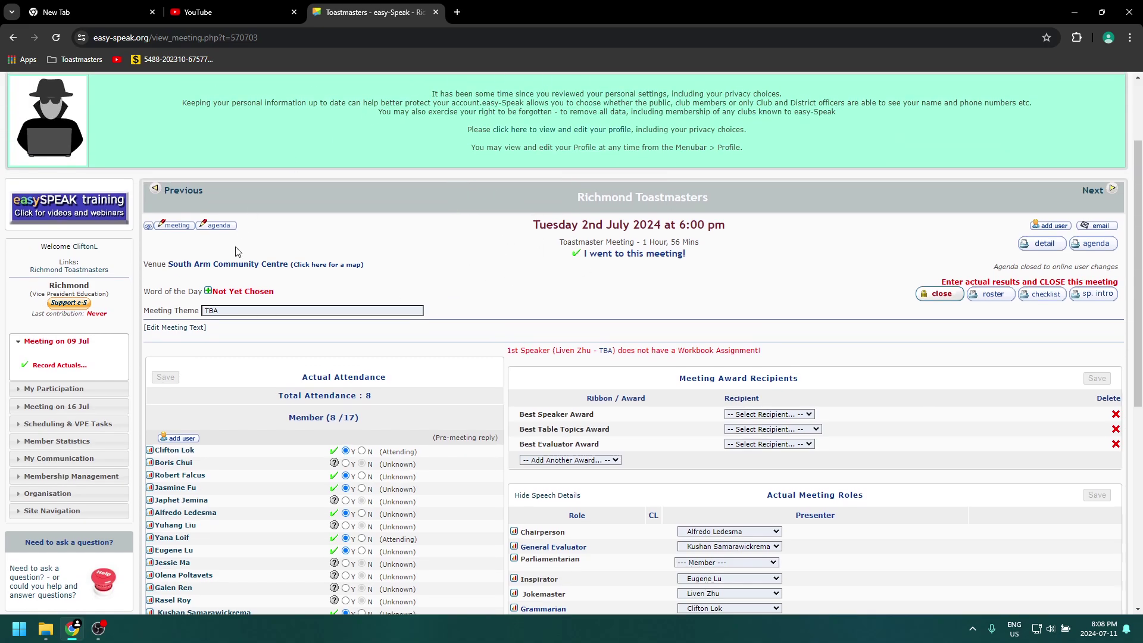
- Go to the meeting on 16 July and decline to enter actual results for the last meeting
{"action": "scroll", "coordinate": [237, 251], "scroll_direction": "up", "scroll_amount": 3}
{"action": "left_click", "coordinate": [87, 173]}
{"action": "left_click", "coordinate": [86, 173]}
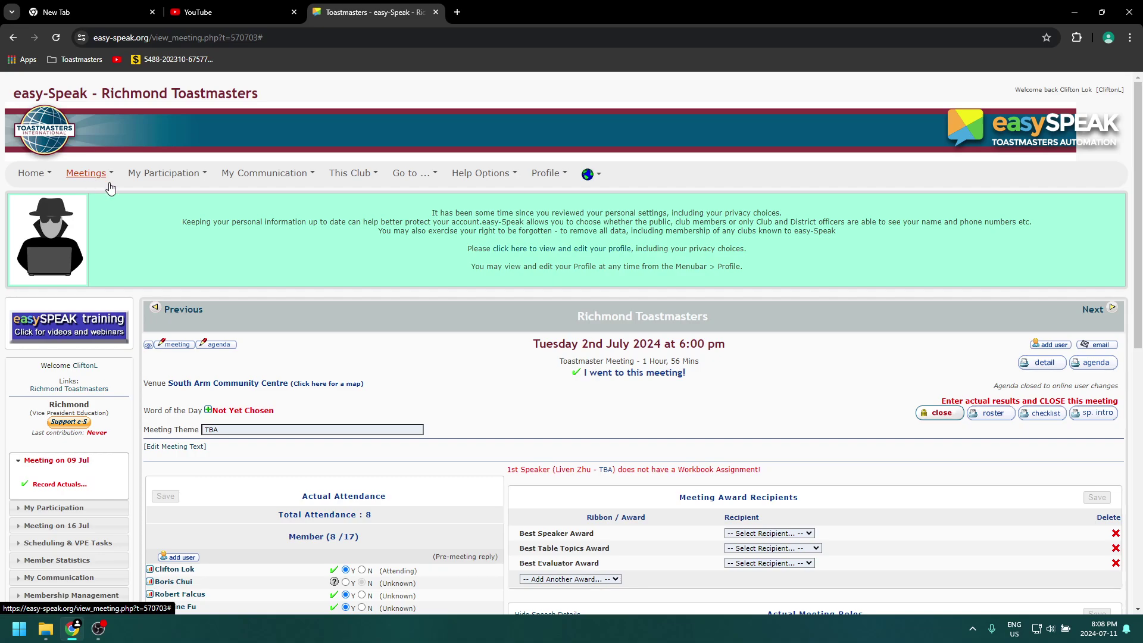
{"action": "left_click", "coordinate": [105, 173]}
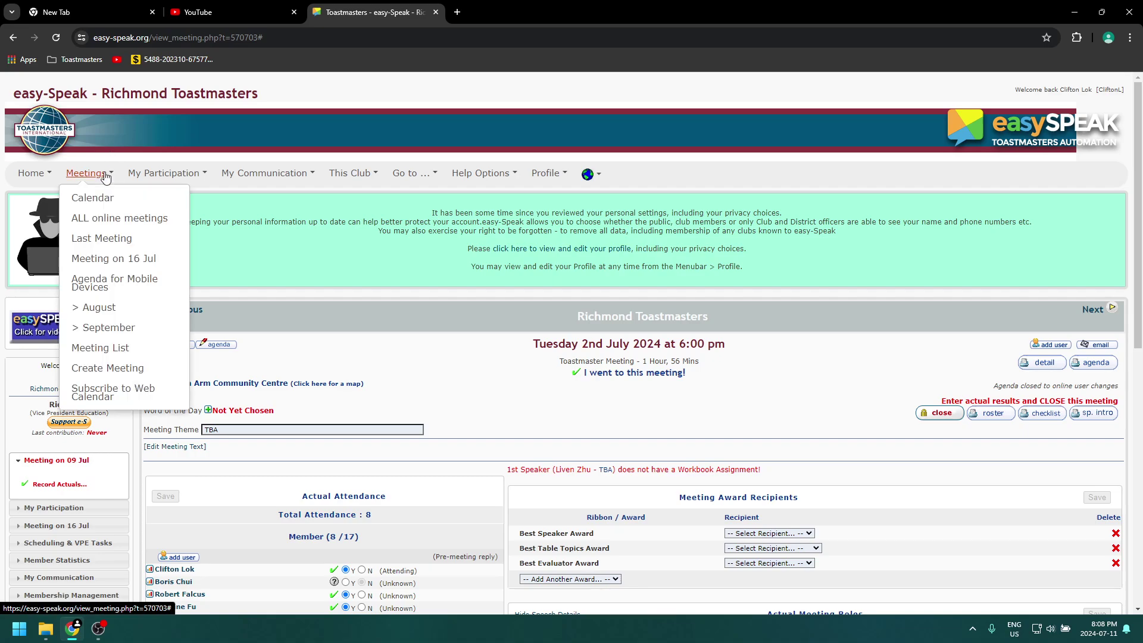
{"action": "left_click", "coordinate": [108, 262]}
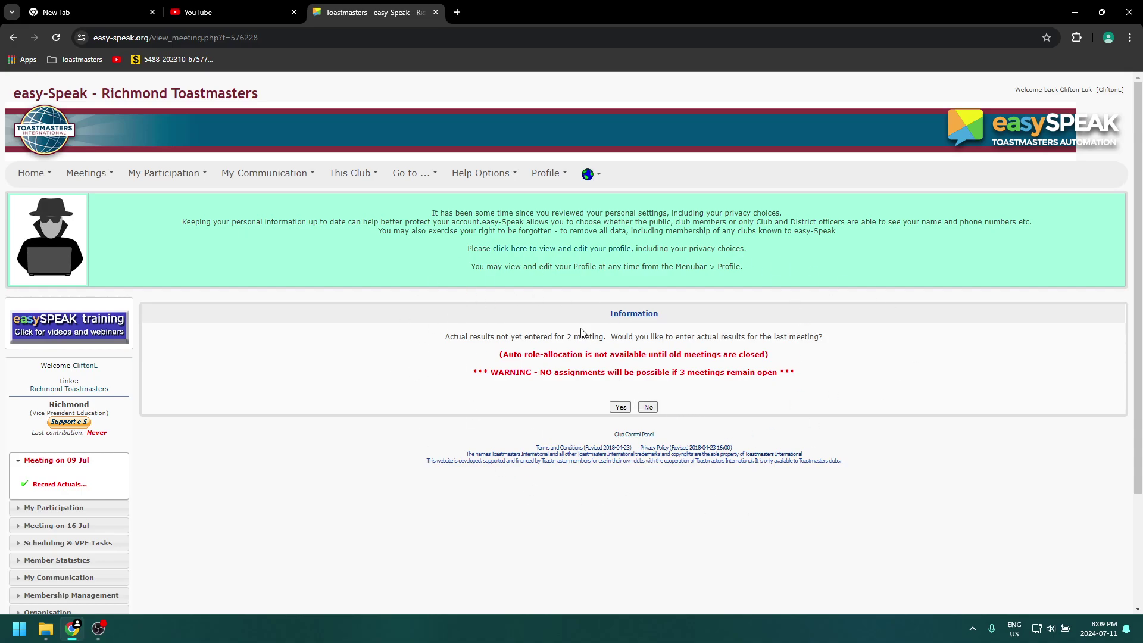
{"action": "left_click", "coordinate": [649, 408]}
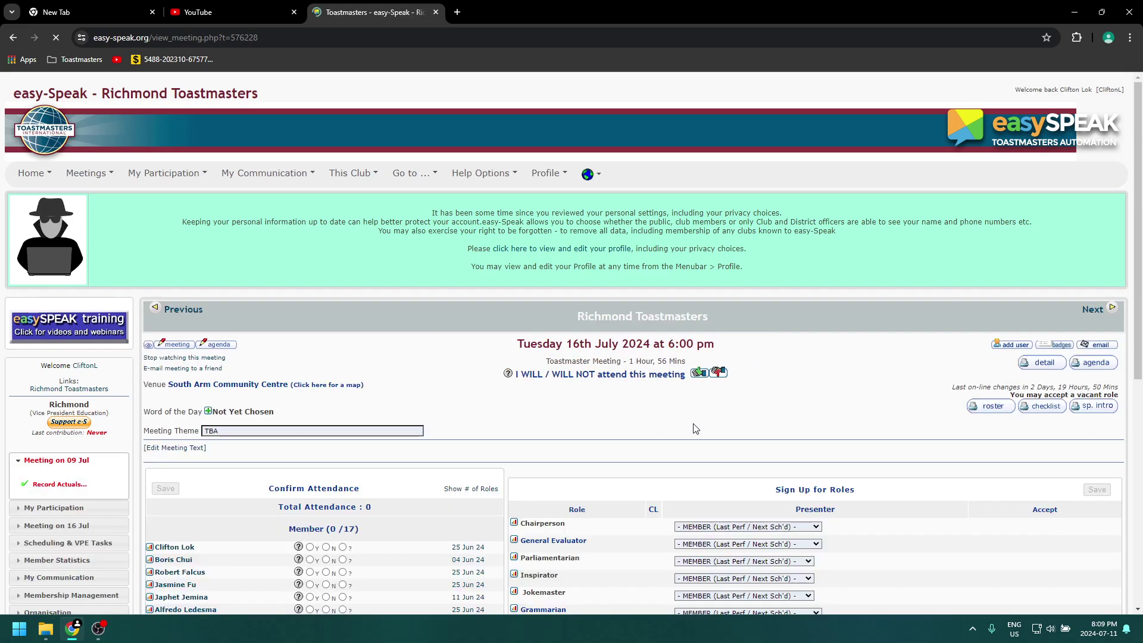
- Assign the signed-in member as Chairperson of the 16 July meeting and save the role sign-ups
{"action": "scroll", "coordinate": [689, 392], "scroll_direction": "down", "scroll_amount": 2}
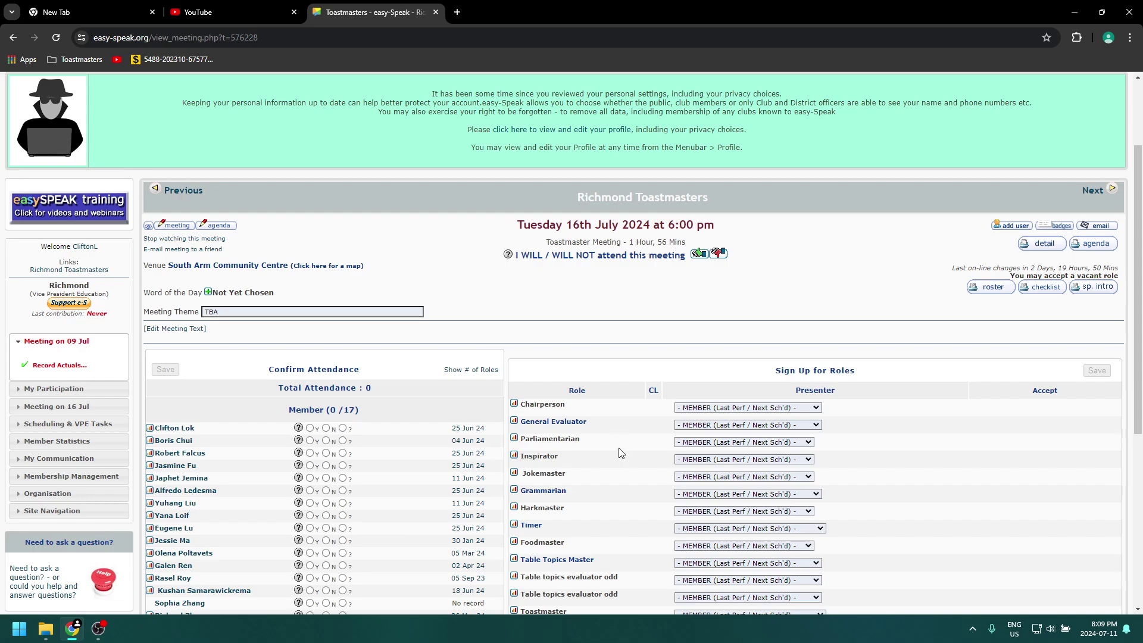
{"action": "scroll", "coordinate": [631, 447], "scroll_direction": "down", "scroll_amount": 1}
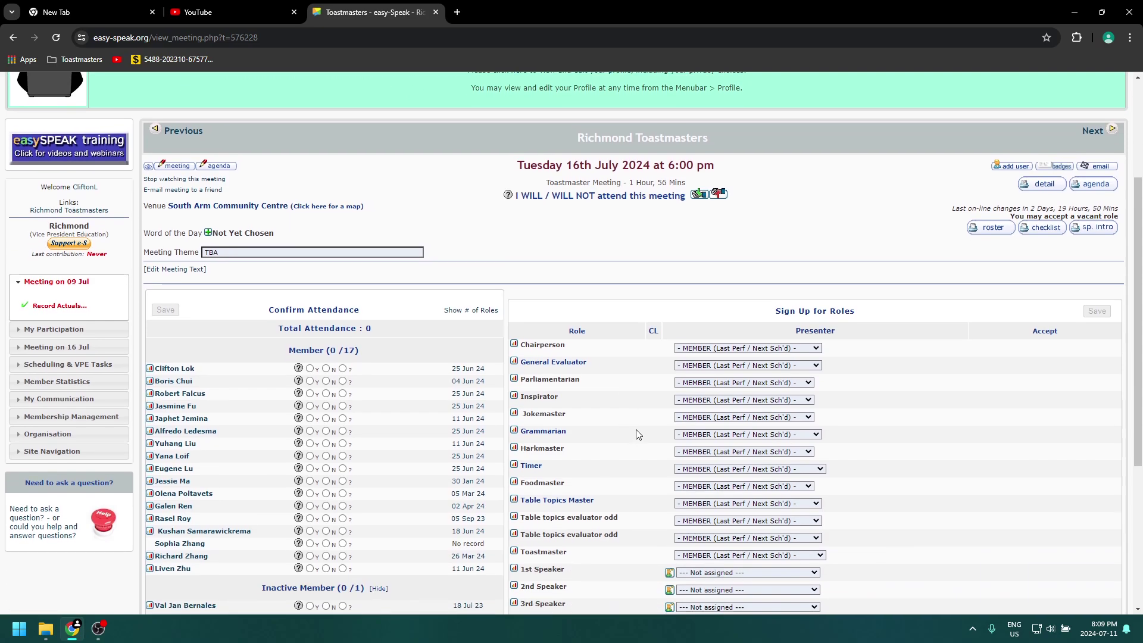
{"action": "scroll", "coordinate": [696, 323], "scroll_direction": "down", "scroll_amount": 2}
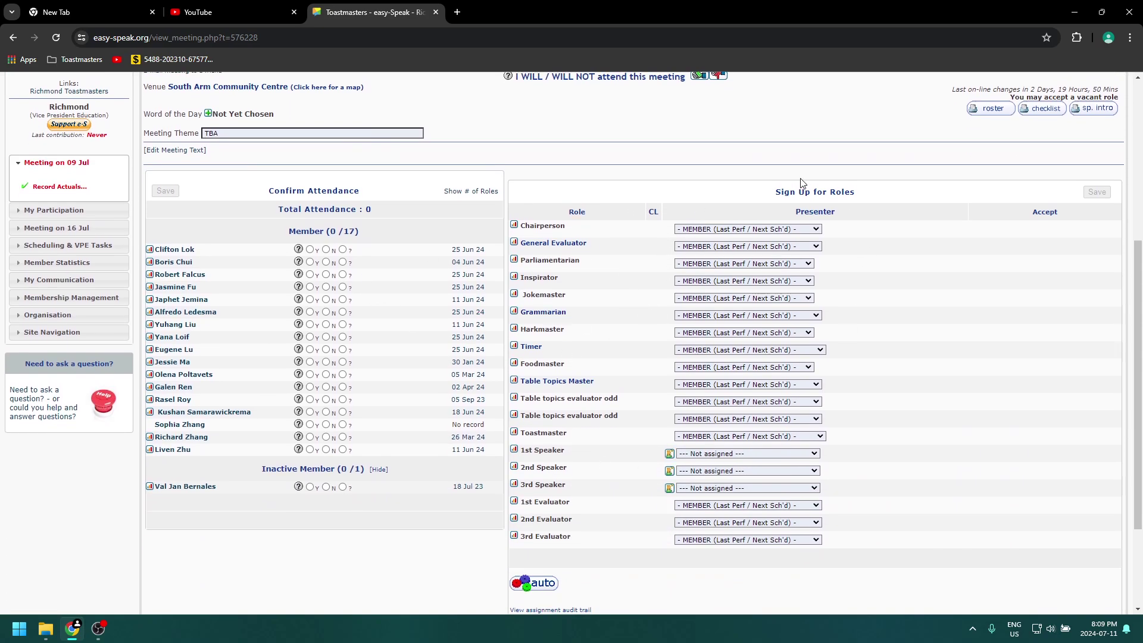
{"action": "left_click", "coordinate": [808, 231]}
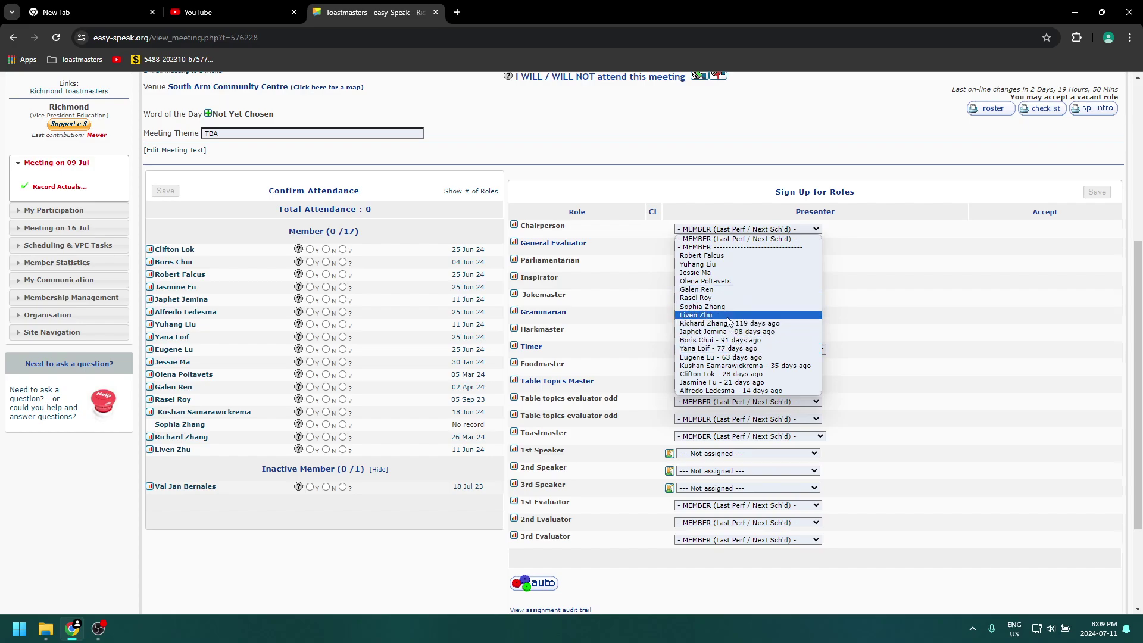
{"action": "left_click", "coordinate": [739, 375]}
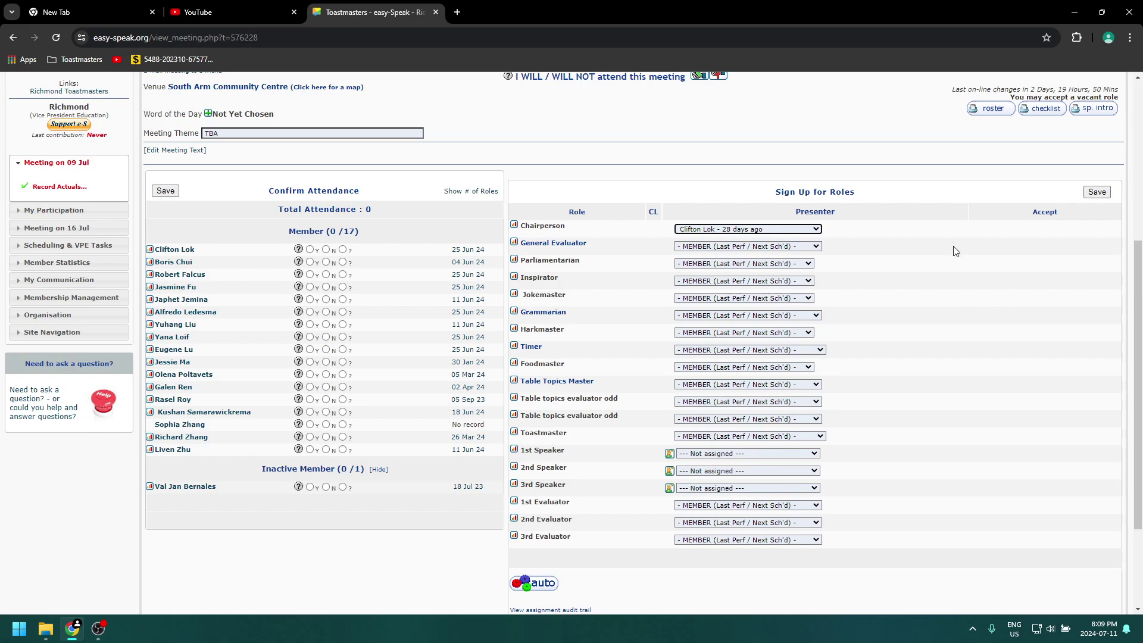
{"action": "left_click", "coordinate": [1107, 192]}
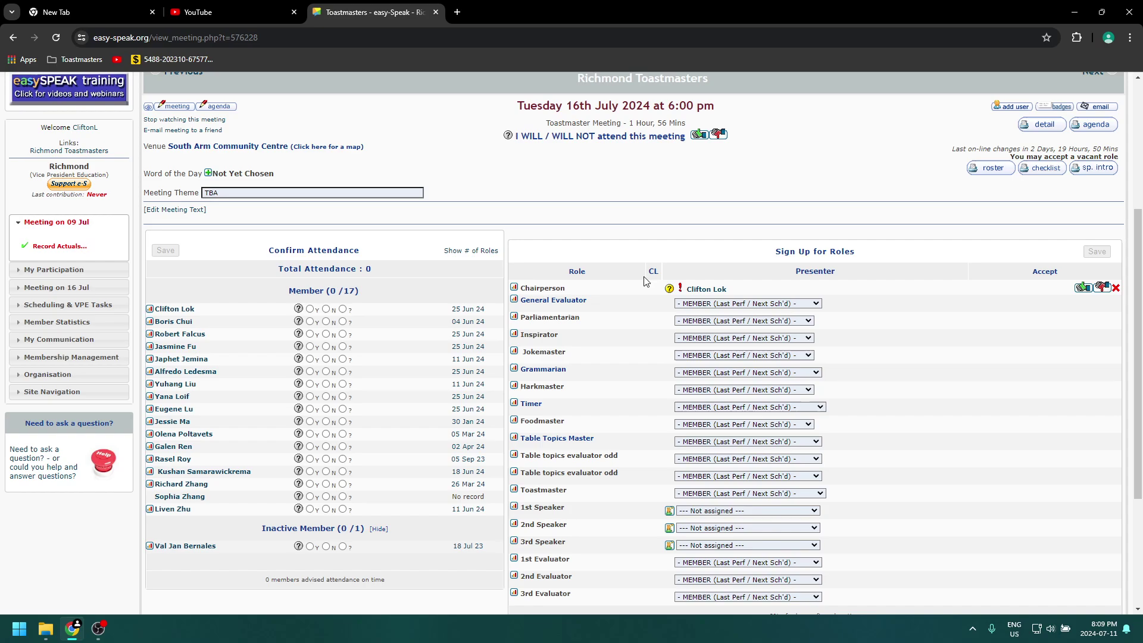
- Open the personal sign-up sheet for upcoming meetings and accept the Inspirator role for 23 July
{"action": "scroll", "coordinate": [388, 242], "scroll_direction": "up", "scroll_amount": 4}
{"action": "scroll", "coordinate": [912, 322], "scroll_direction": "down", "scroll_amount": 3}
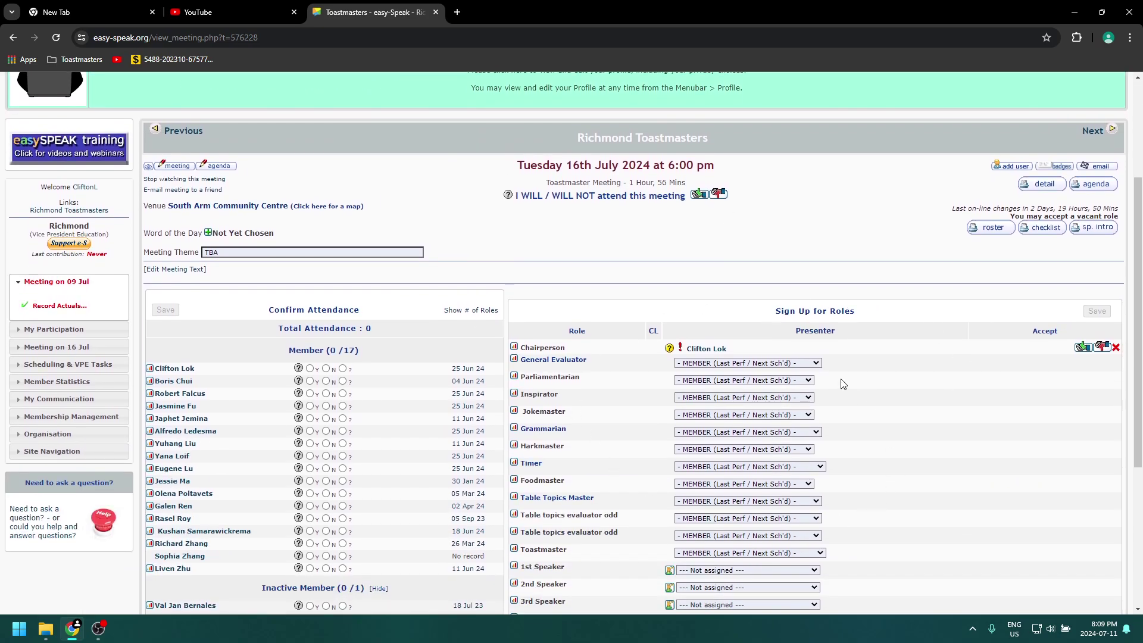
{"action": "scroll", "coordinate": [625, 363], "scroll_direction": "up", "scroll_amount": 2}
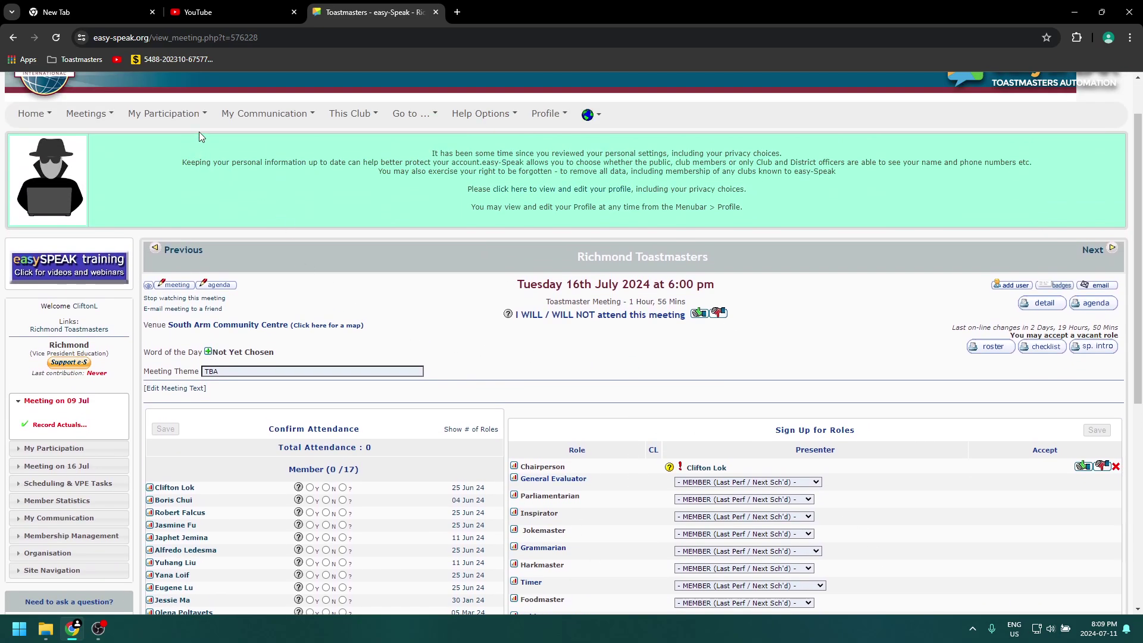
{"action": "mouse_move", "coordinate": [178, 115]}
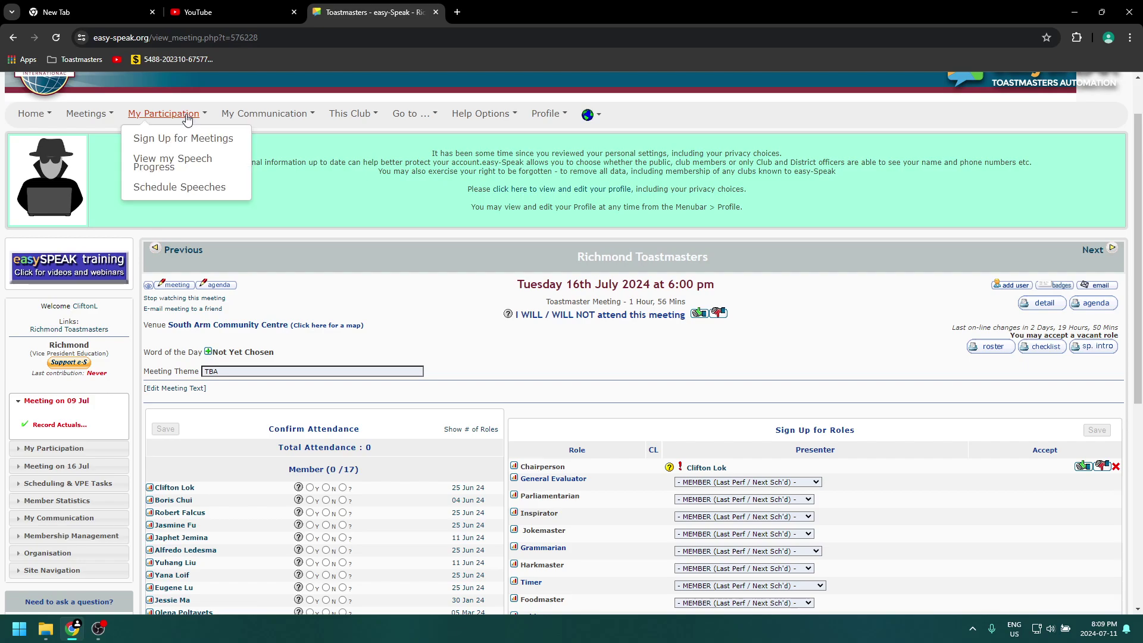
{"action": "left_click", "coordinate": [166, 139]}
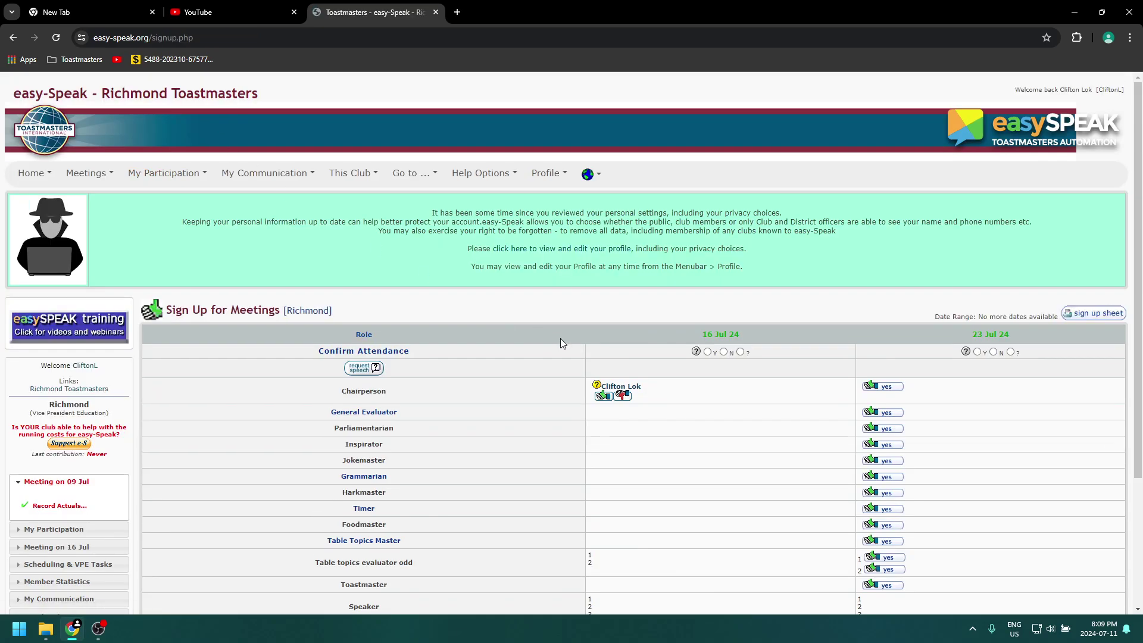
{"action": "scroll", "coordinate": [720, 273], "scroll_direction": "down", "scroll_amount": 3}
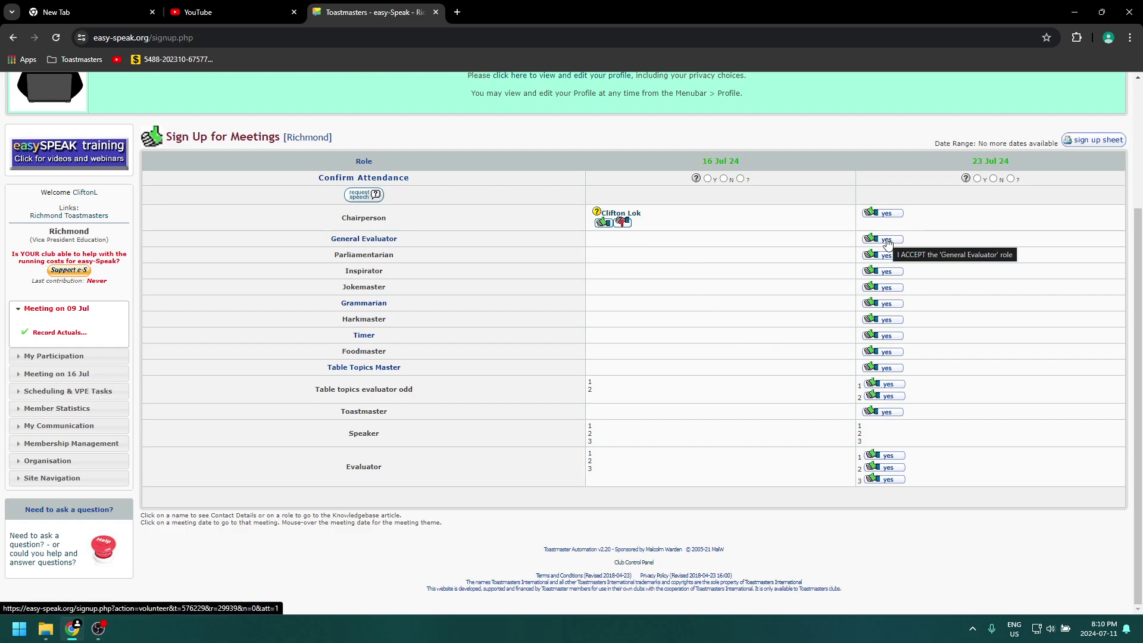
{"action": "left_click", "coordinate": [885, 275]}
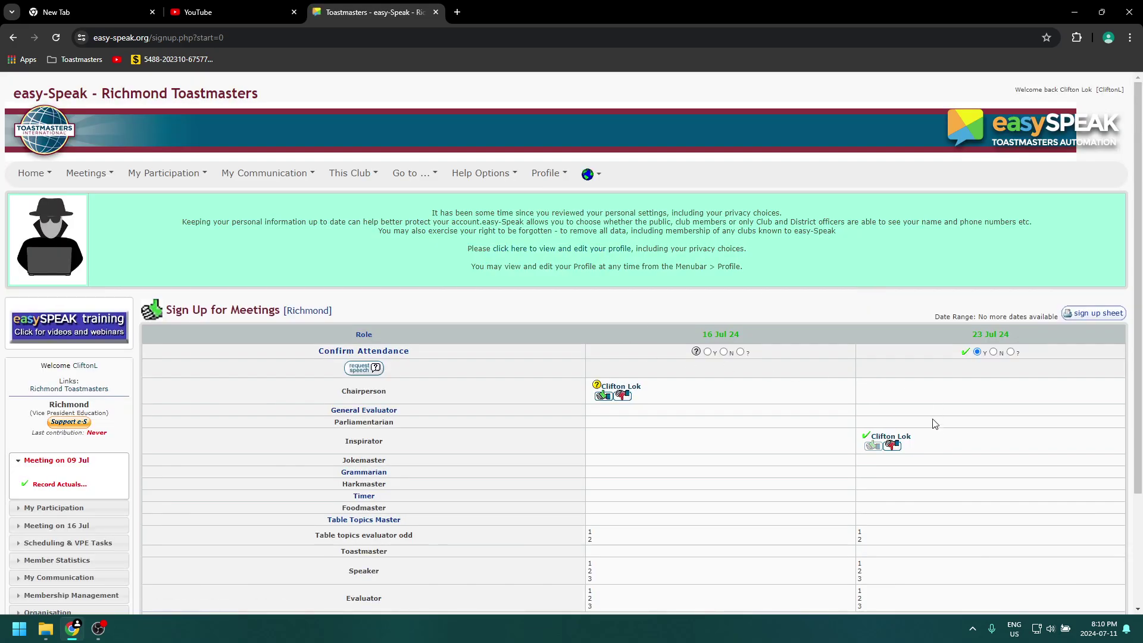
- Decline the Inspirator role for 23 July while stating that the member will still be at the meeting
{"action": "left_click", "coordinate": [891, 445]}
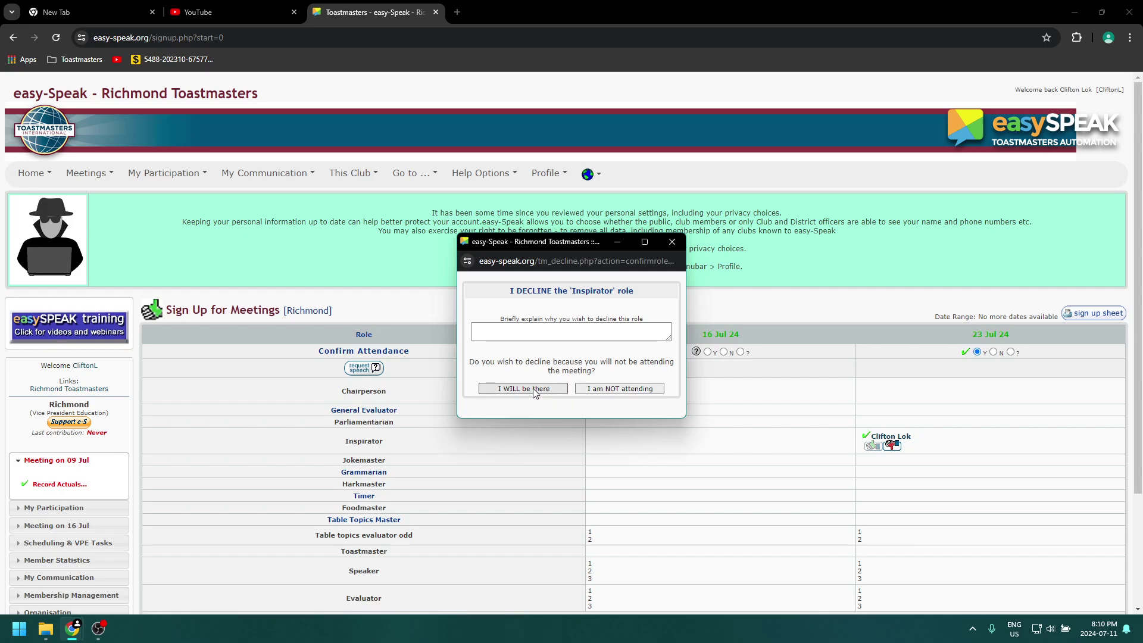
{"action": "left_click", "coordinate": [593, 393]}
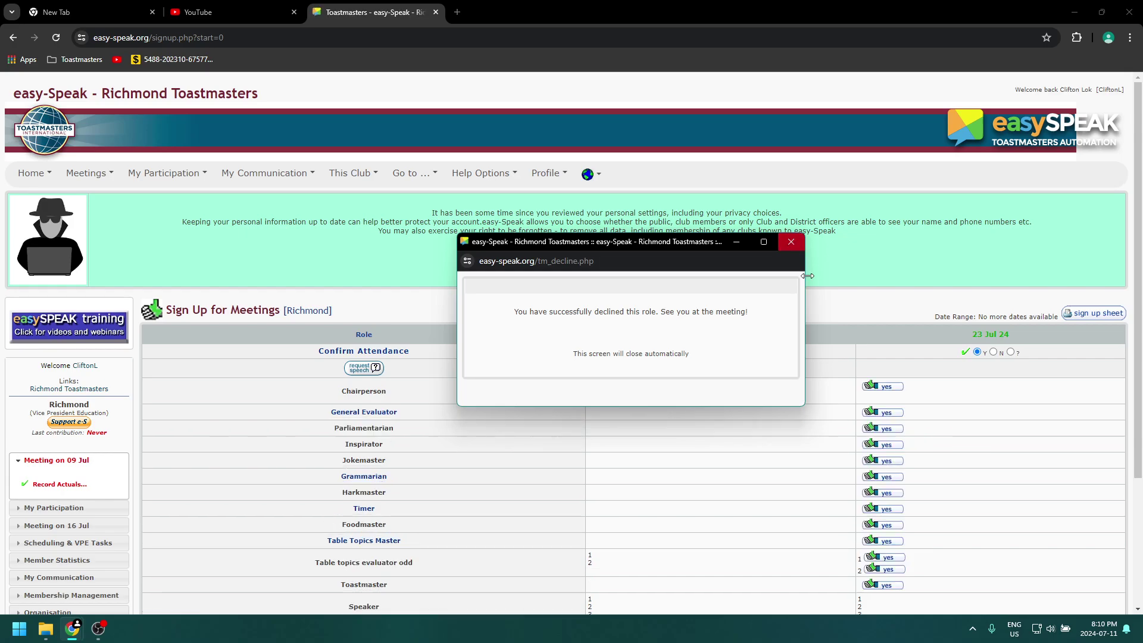
{"action": "scroll", "coordinate": [689, 391], "scroll_direction": "down", "scroll_amount": 3}
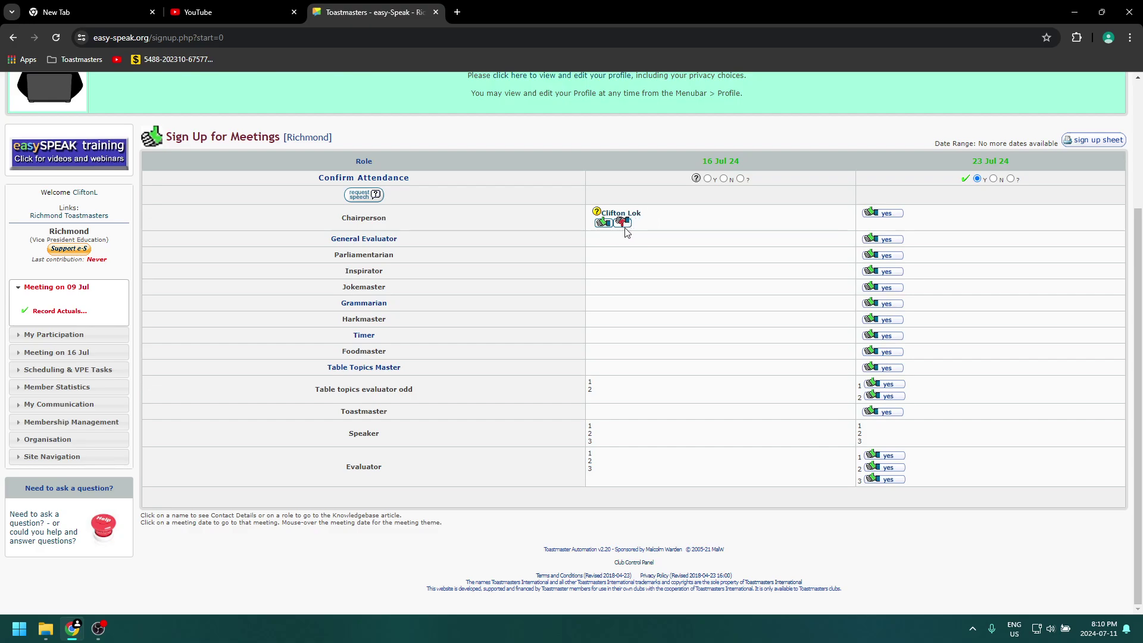
{"action": "scroll", "coordinate": [360, 276], "scroll_direction": "up", "scroll_amount": 3}
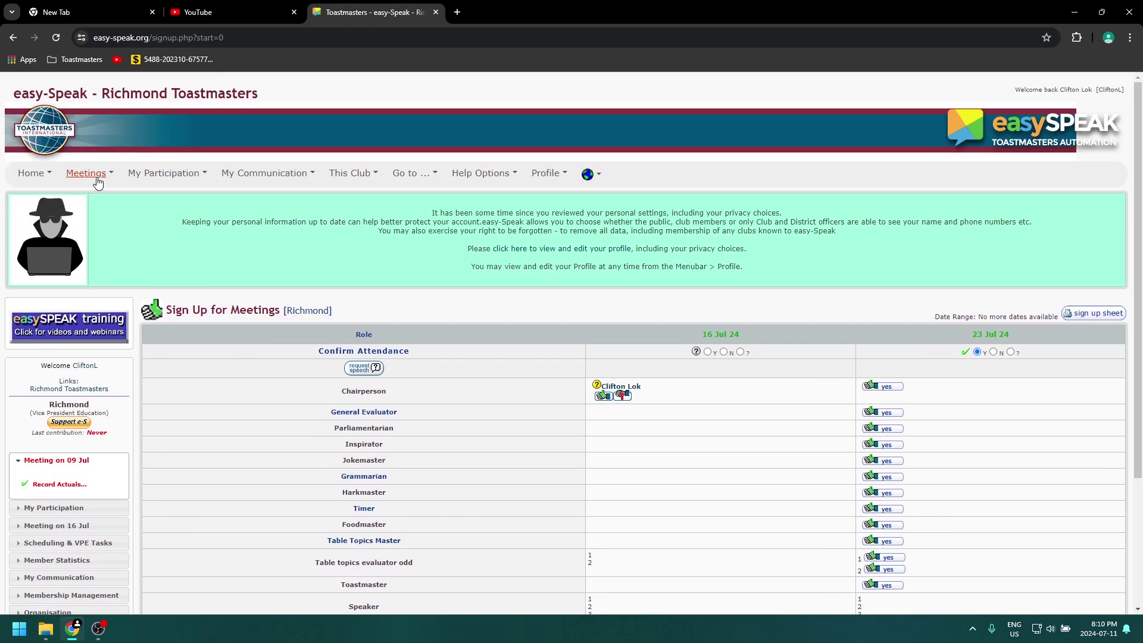
- Open the 16 July meeting and remove the signed-in member's Chairperson assignment
{"action": "left_click", "coordinate": [88, 174]}
{"action": "left_click", "coordinate": [131, 259]}
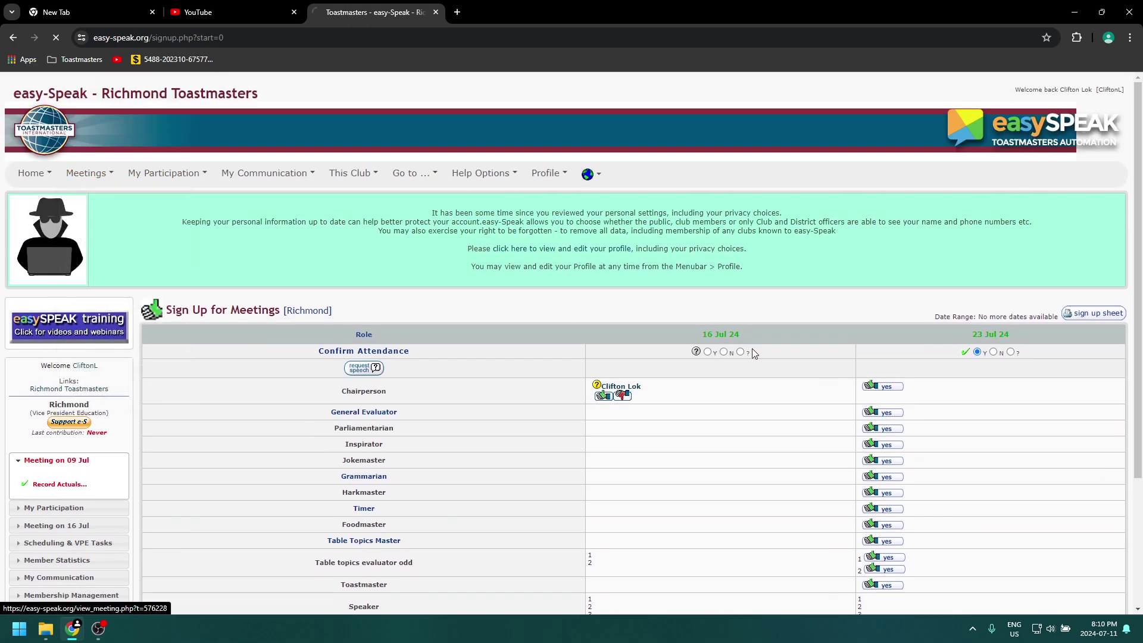
{"action": "scroll", "coordinate": [729, 347], "scroll_direction": "down", "scroll_amount": 3}
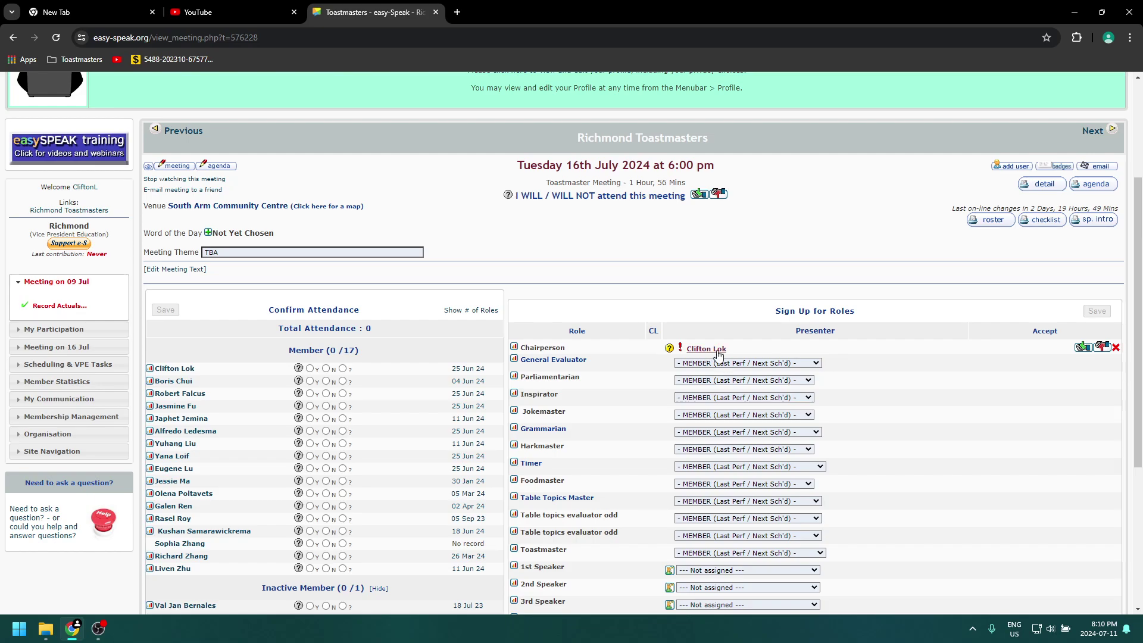
{"action": "left_click", "coordinate": [1115, 347]}
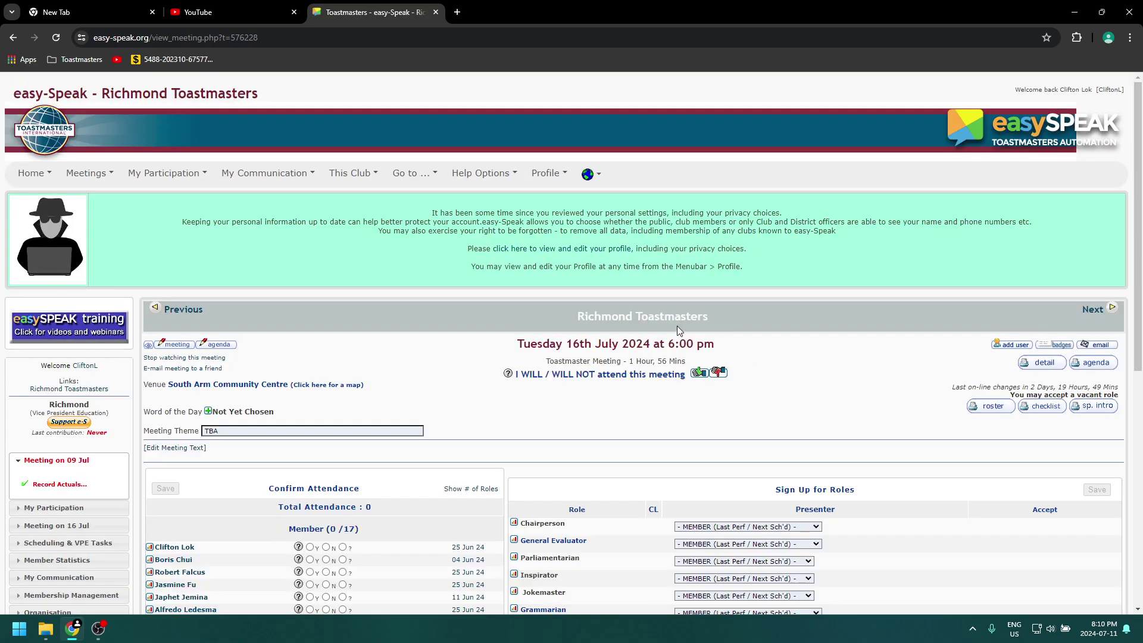
- Open the personal sign-up sheet and look over the roles open for 16 and 23 July
{"action": "left_click", "coordinate": [155, 173]}
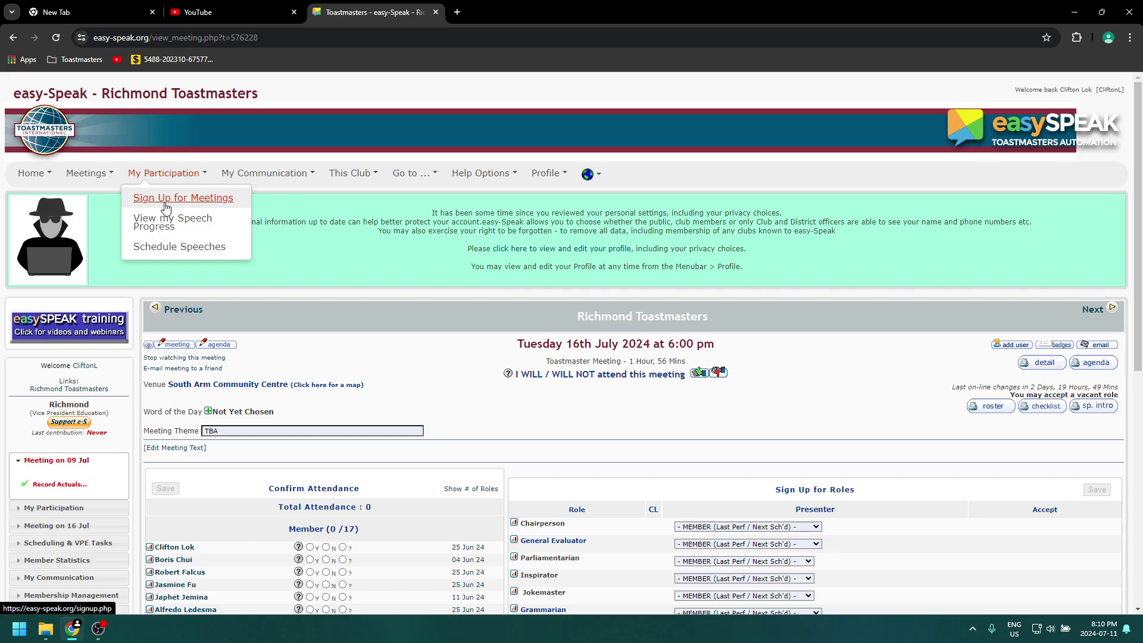
{"action": "left_click", "coordinate": [169, 198]}
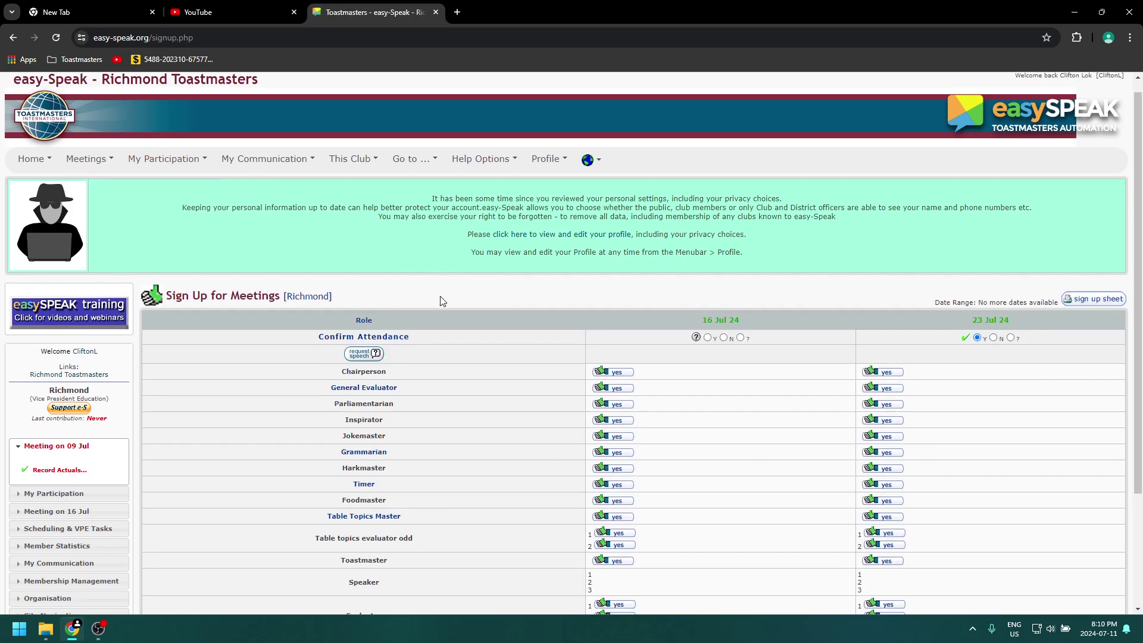
{"action": "scroll", "coordinate": [607, 273], "scroll_direction": "down", "scroll_amount": 2}
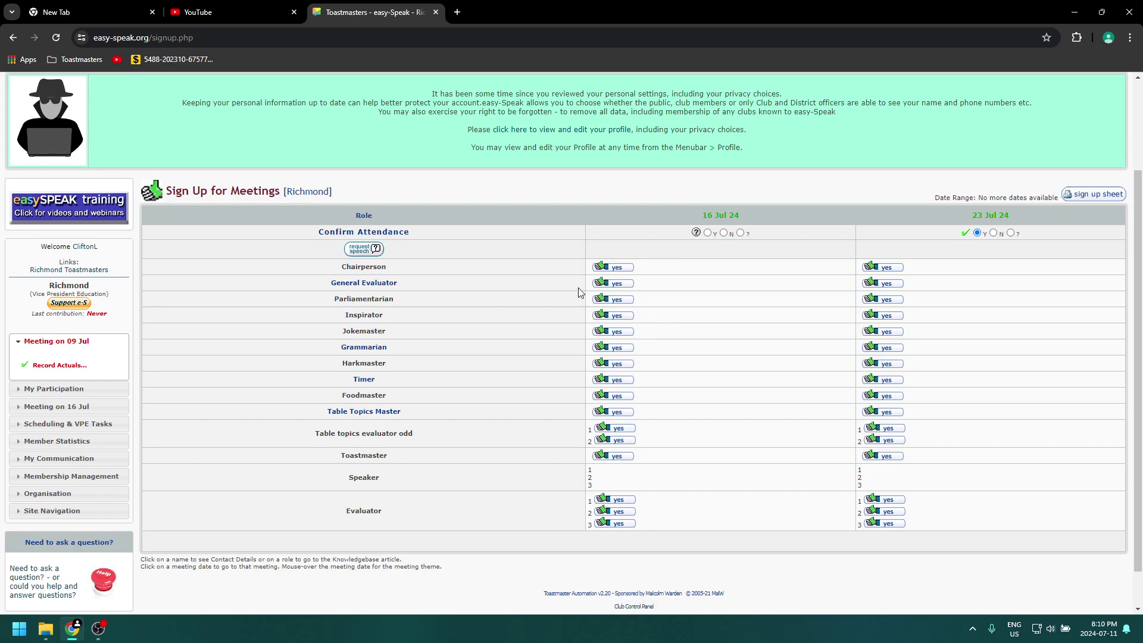
{"action": "scroll", "coordinate": [184, 196], "scroll_direction": "up", "scroll_amount": 2}
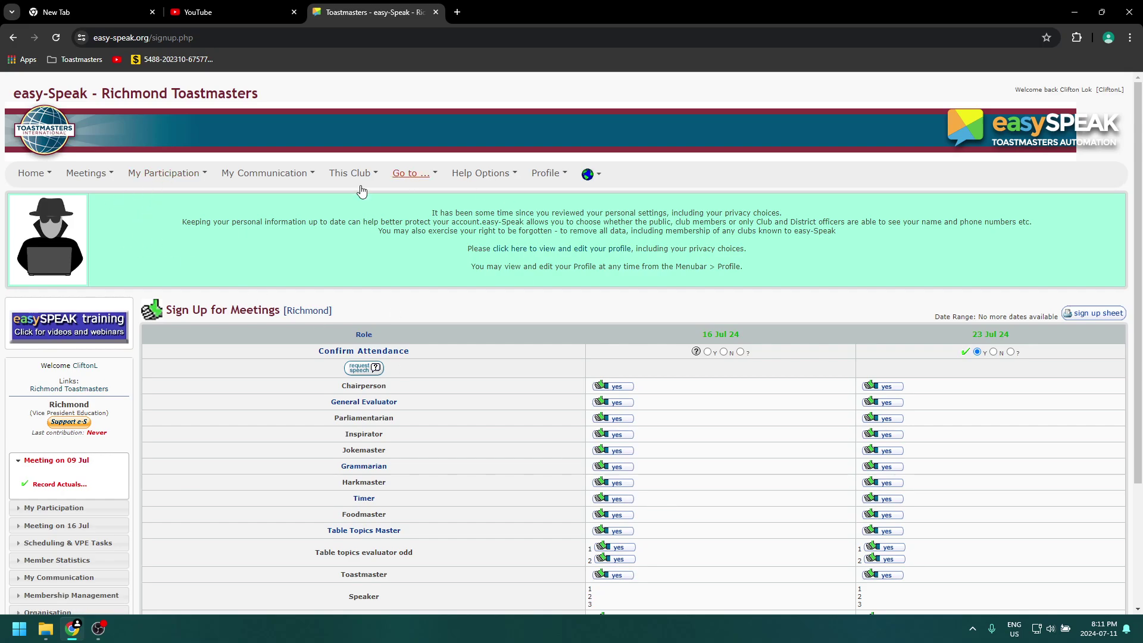
- Assign the signed-in member as Chairperson and Toastmaster of the 16 July meeting and save the role sign-ups
{"action": "left_click", "coordinate": [86, 173]}
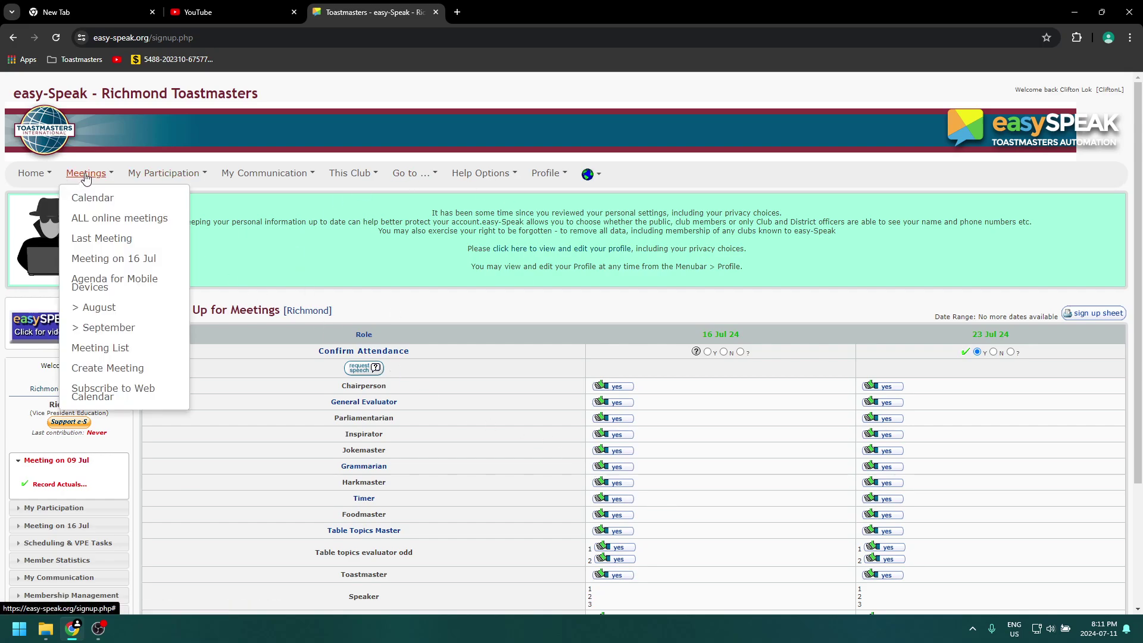
{"action": "left_click", "coordinate": [110, 260]}
{"action": "scroll", "coordinate": [751, 321], "scroll_direction": "down", "scroll_amount": 2}
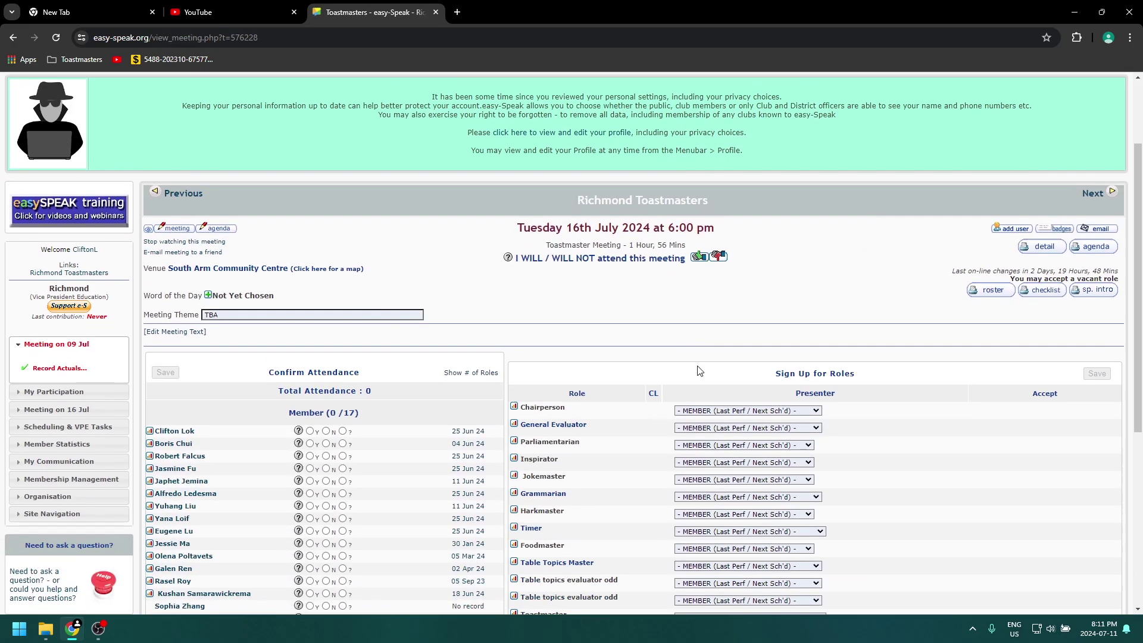
{"action": "left_click", "coordinate": [700, 408]}
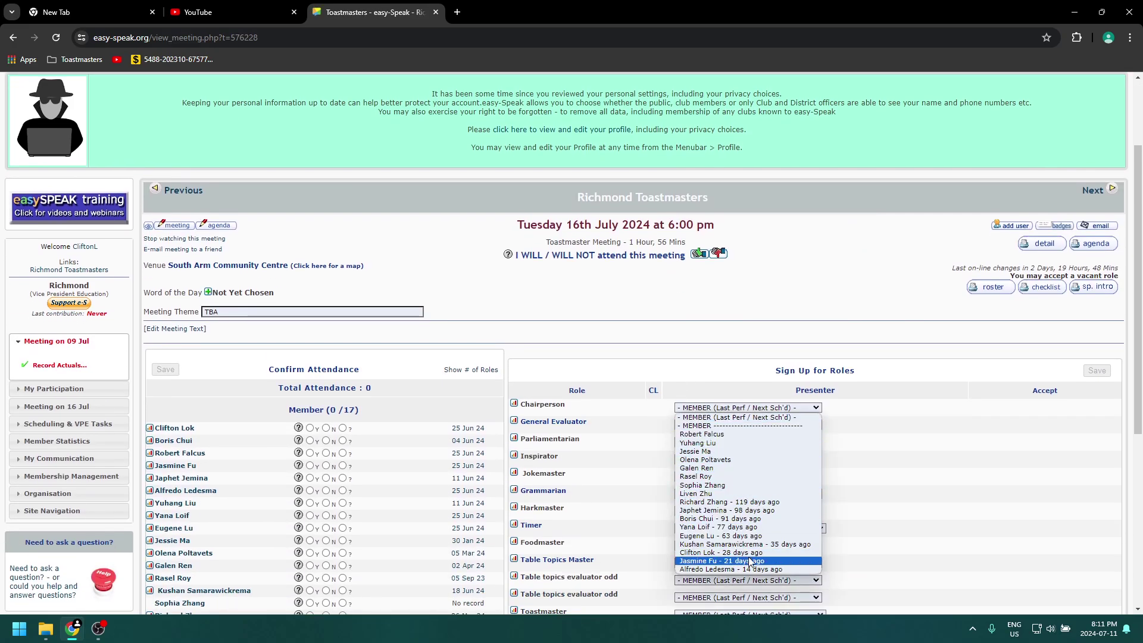
{"action": "left_click", "coordinate": [711, 553]}
{"action": "scroll", "coordinate": [670, 296], "scroll_direction": "down", "scroll_amount": 4}
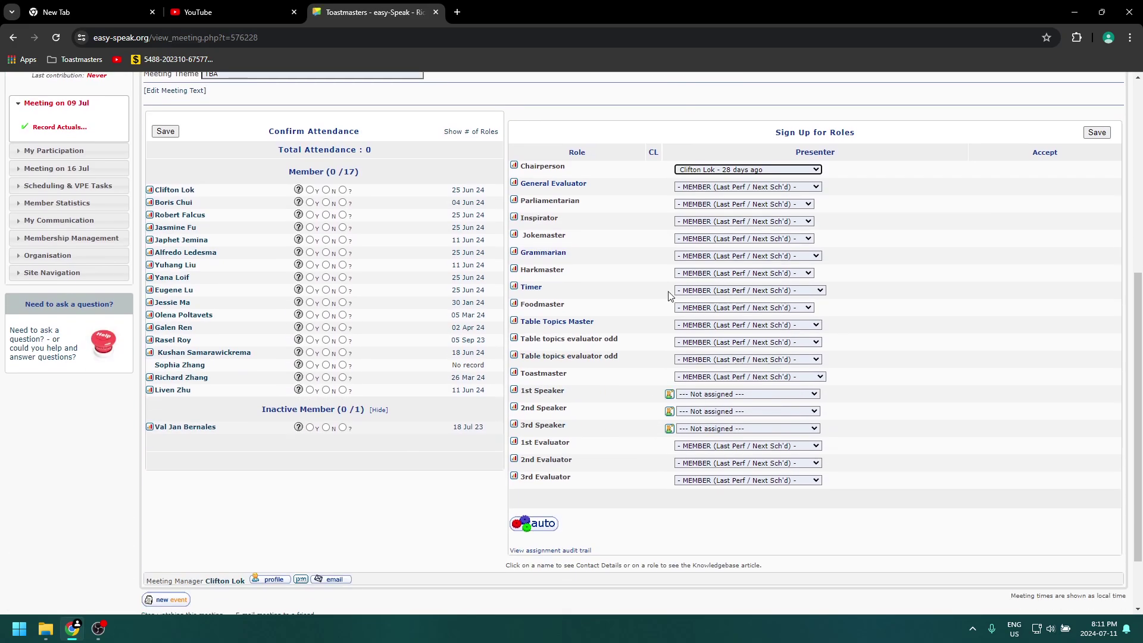
{"action": "left_click", "coordinate": [714, 376]}
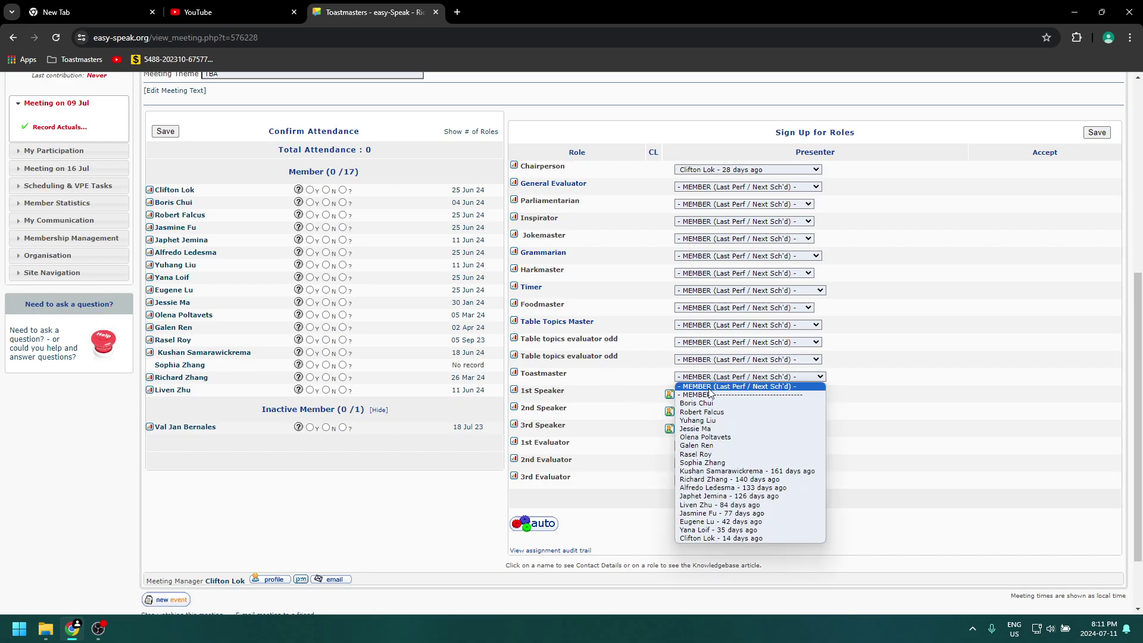
{"action": "left_click", "coordinate": [727, 539]}
{"action": "scroll", "coordinate": [899, 357], "scroll_direction": "up", "scroll_amount": 2}
{"action": "left_click", "coordinate": [1097, 311]}
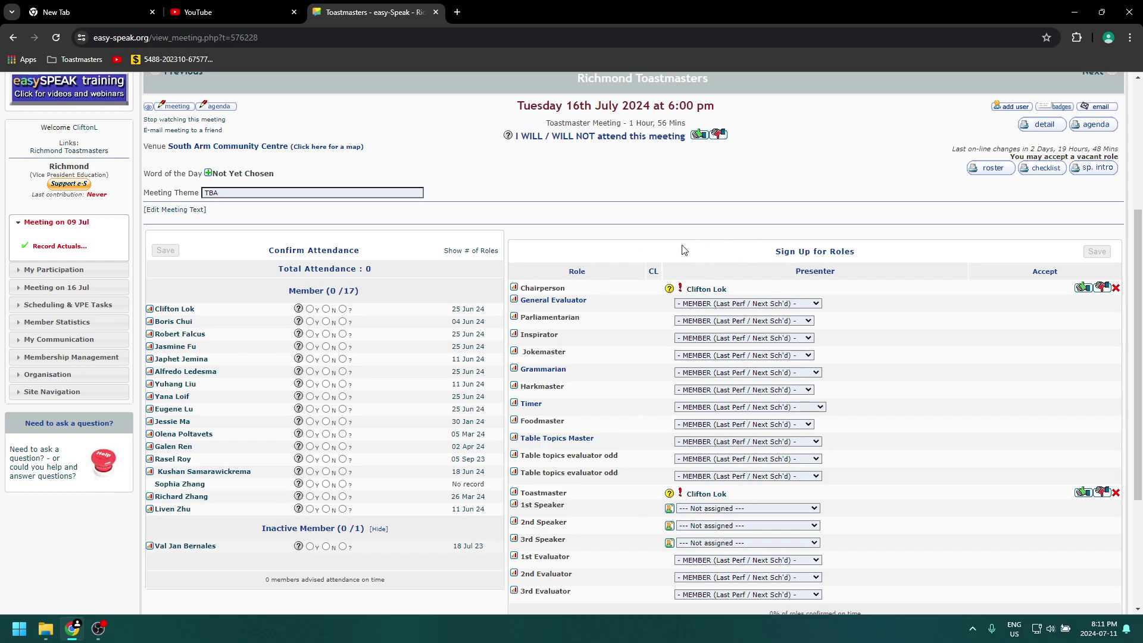
- Open the last meeting and examine its actual attendance, award recipients and meeting roles
{"action": "scroll", "coordinate": [181, 202], "scroll_direction": "up", "scroll_amount": 4}
{"action": "left_click", "coordinate": [86, 173]}
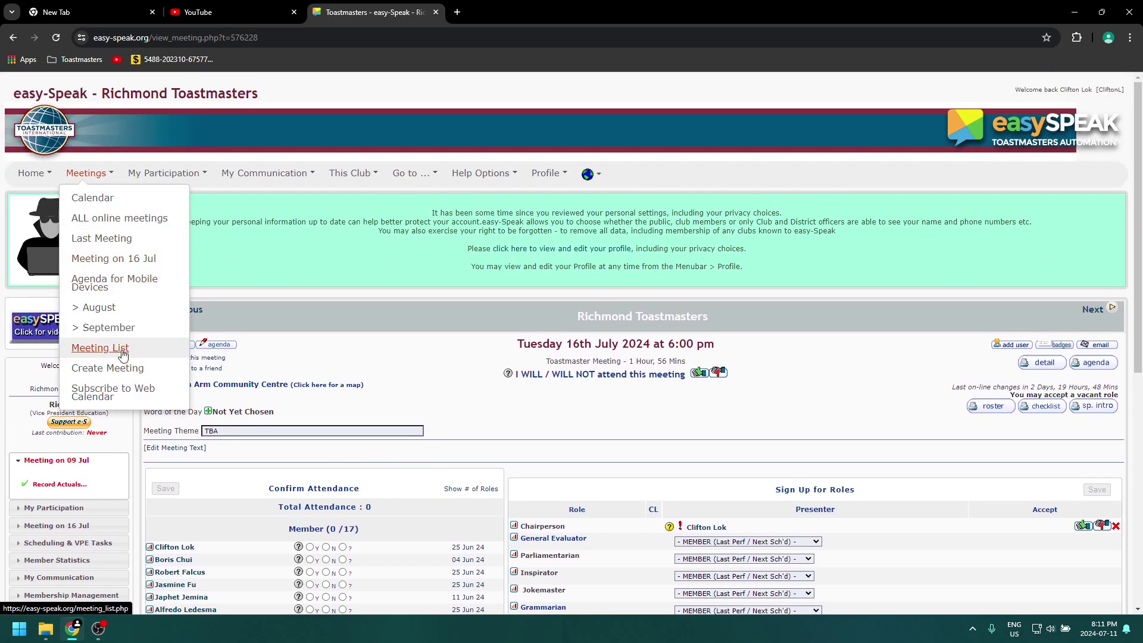
{"action": "left_click", "coordinate": [102, 238]}
{"action": "scroll", "coordinate": [583, 325], "scroll_direction": "down", "scroll_amount": 4}
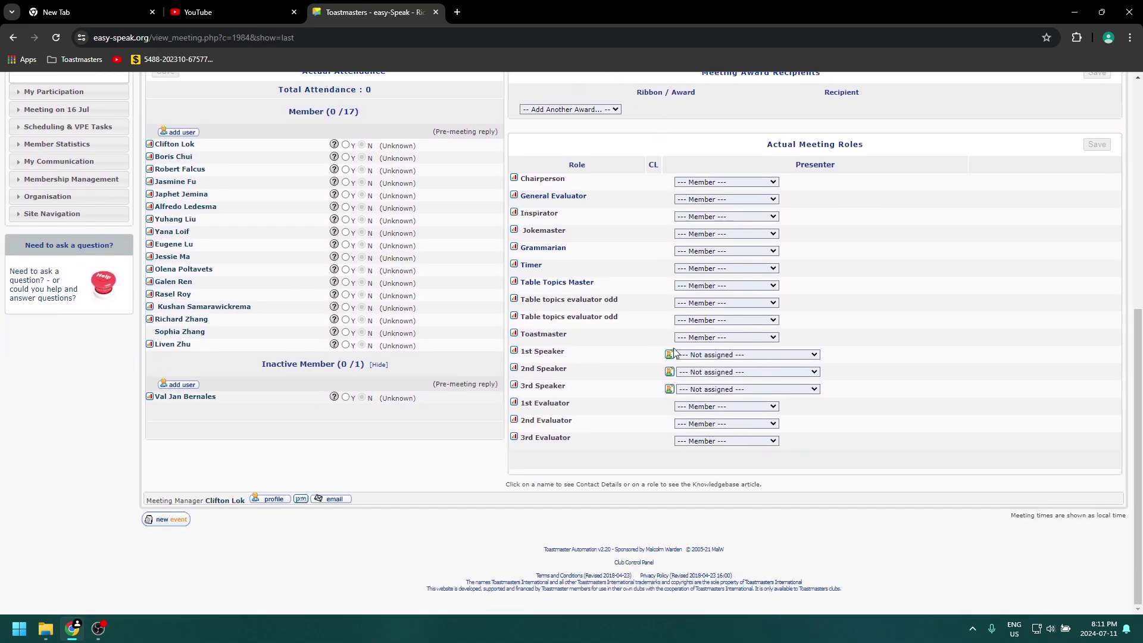
{"action": "scroll", "coordinate": [581, 322], "scroll_direction": "up", "scroll_amount": 2}
{"action": "scroll", "coordinate": [582, 322], "scroll_direction": "up", "scroll_amount": 2}
{"action": "scroll", "coordinate": [795, 439], "scroll_direction": "up", "scroll_amount": 1}
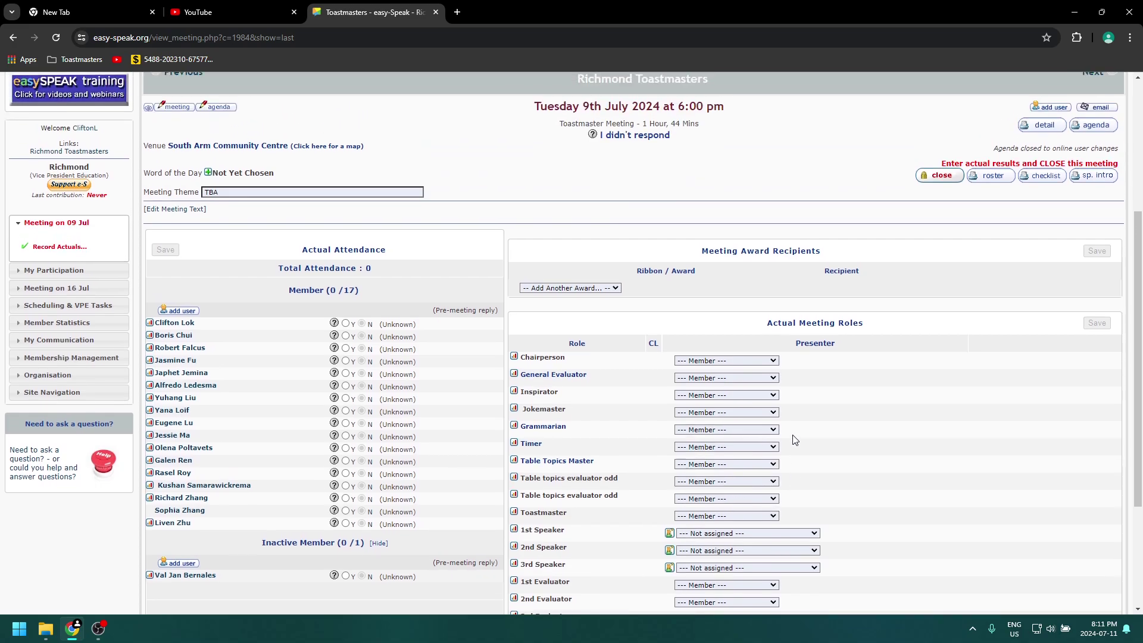
{"action": "scroll", "coordinate": [982, 233], "scroll_direction": "up", "scroll_amount": 1}
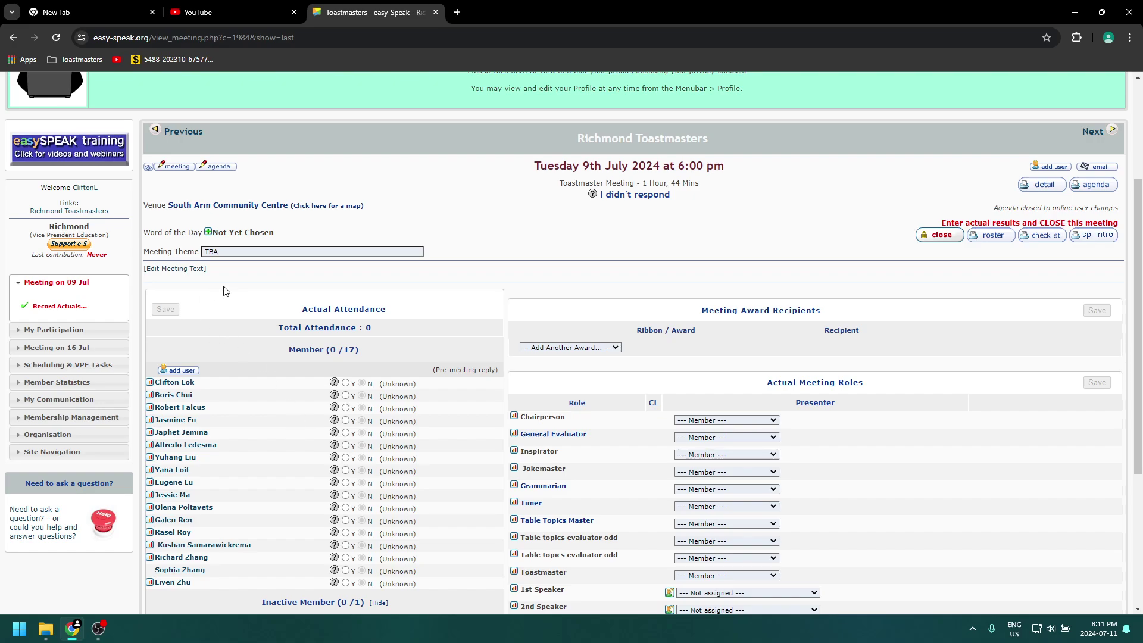
- Go from the 9 July meeting to the following one and check its role sign-ups
{"action": "left_click", "coordinate": [1111, 132]}
{"action": "scroll", "coordinate": [809, 356], "scroll_direction": "down", "scroll_amount": 3}
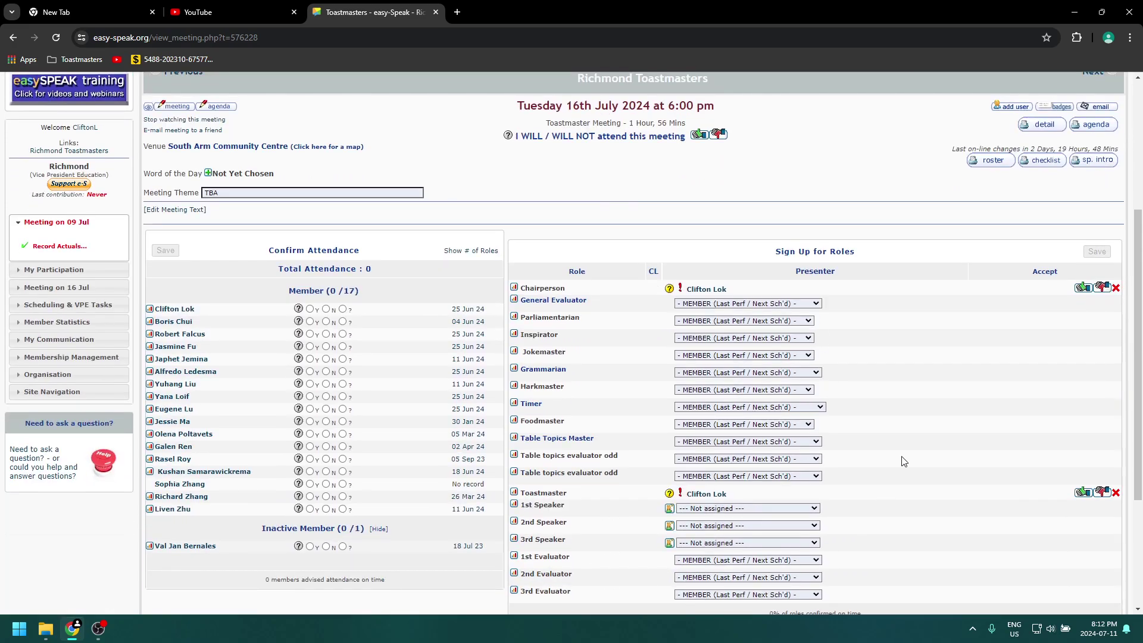
{"action": "scroll", "coordinate": [394, 294], "scroll_direction": "up", "scroll_amount": 4}
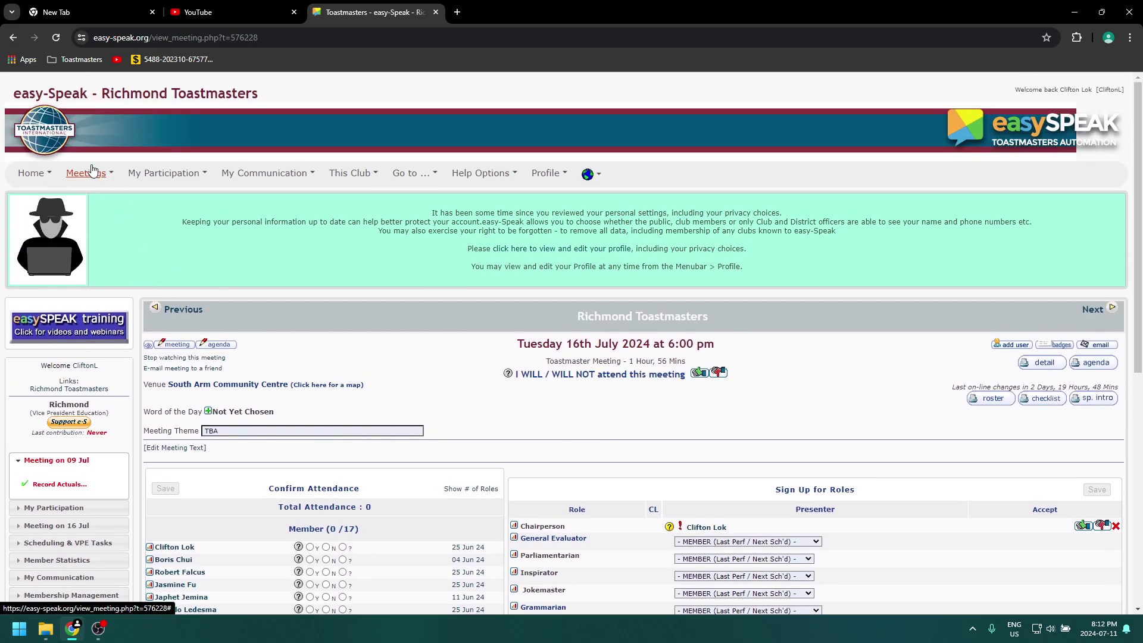
- Open the meetings calendar and go to the Richmond Toastmasters meeting on 9 July
{"action": "left_click", "coordinate": [89, 174]}
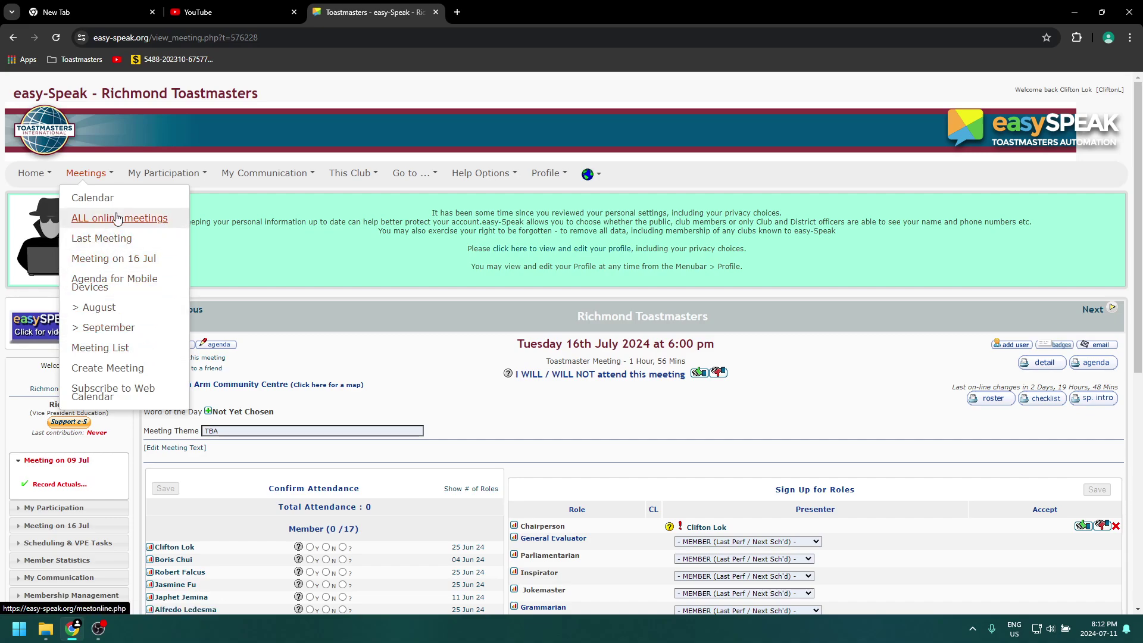
{"action": "left_click", "coordinate": [92, 198]}
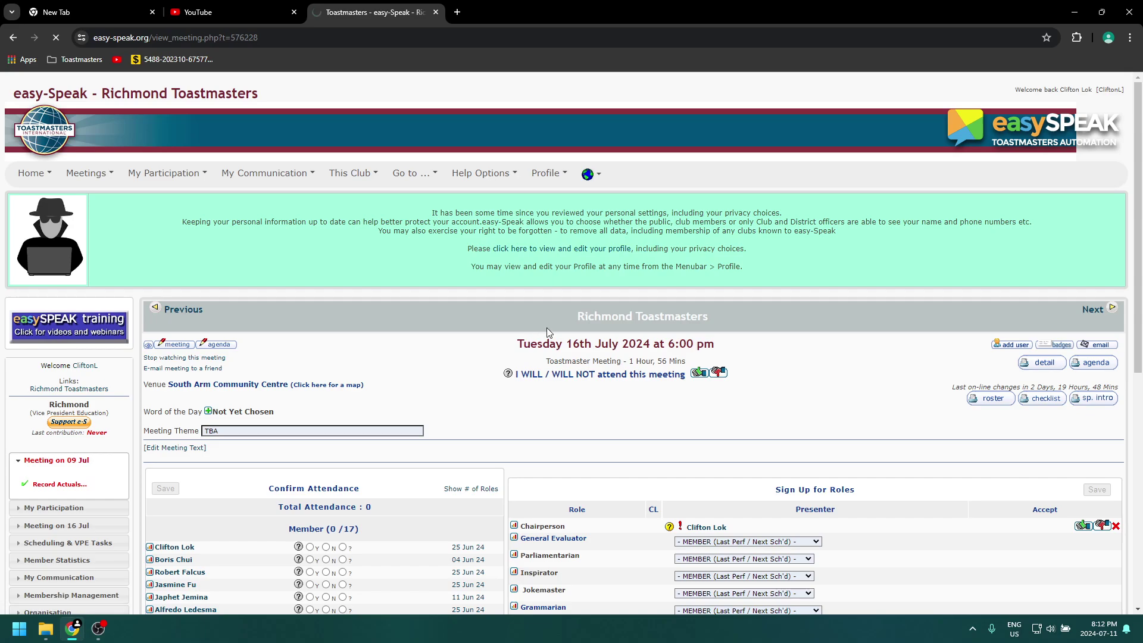
{"action": "scroll", "coordinate": [542, 330], "scroll_direction": "down", "scroll_amount": 1}
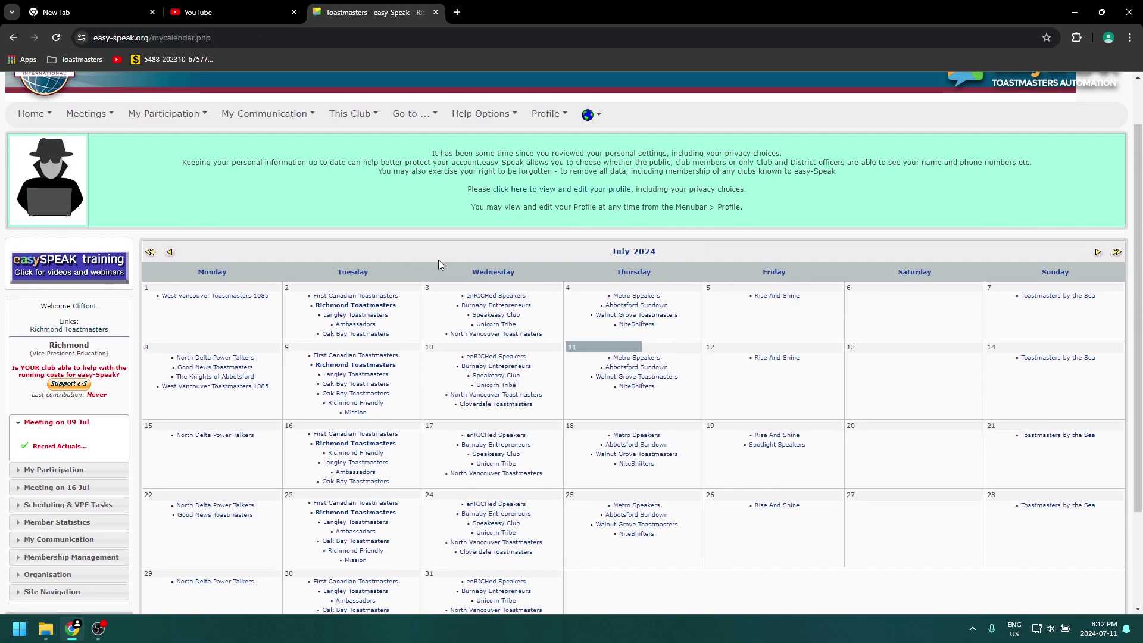
{"action": "mouse_move", "coordinate": [356, 368]}
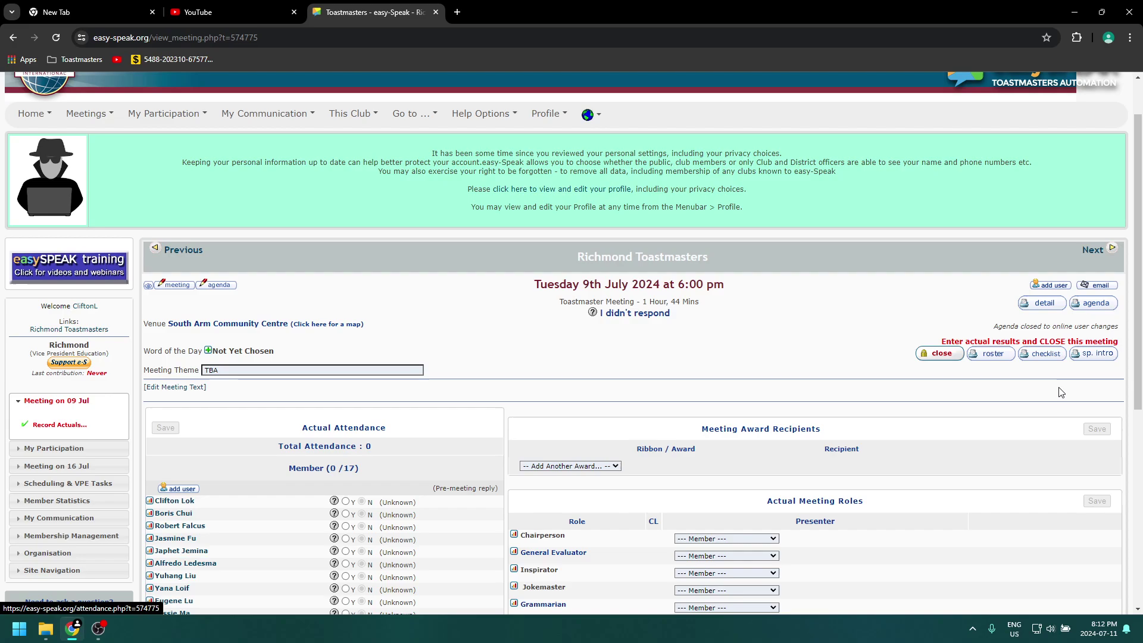
- Edit the 9 July meeting, submit it with the option to delete this event, and confirm the deletion
{"action": "left_click", "coordinate": [169, 290]}
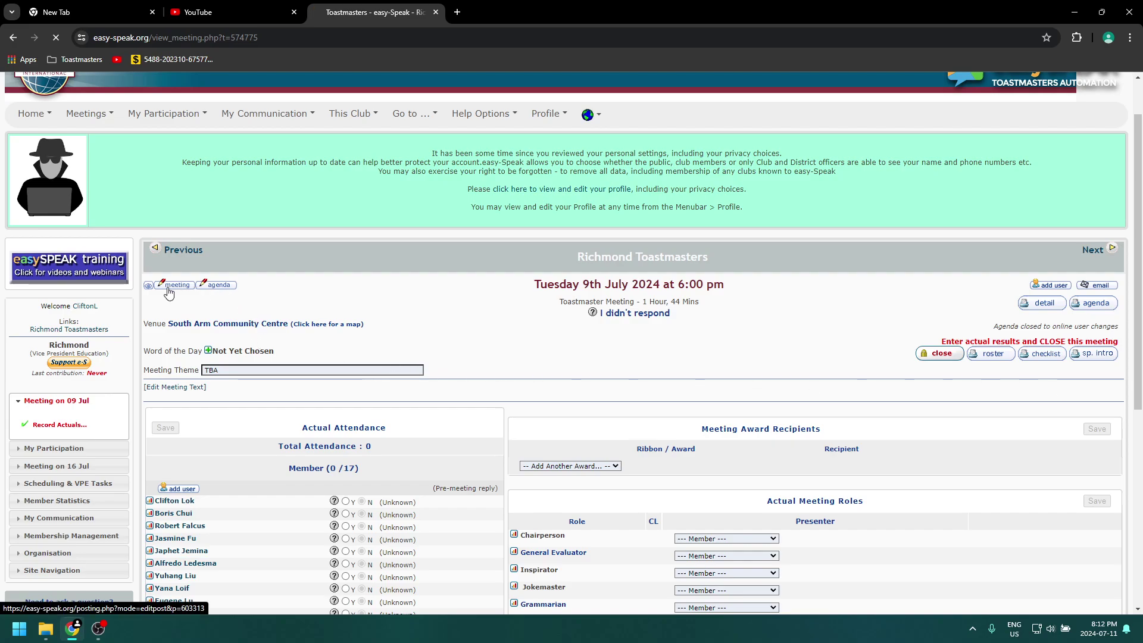
{"action": "scroll", "coordinate": [440, 327], "scroll_direction": "down", "scroll_amount": 4}
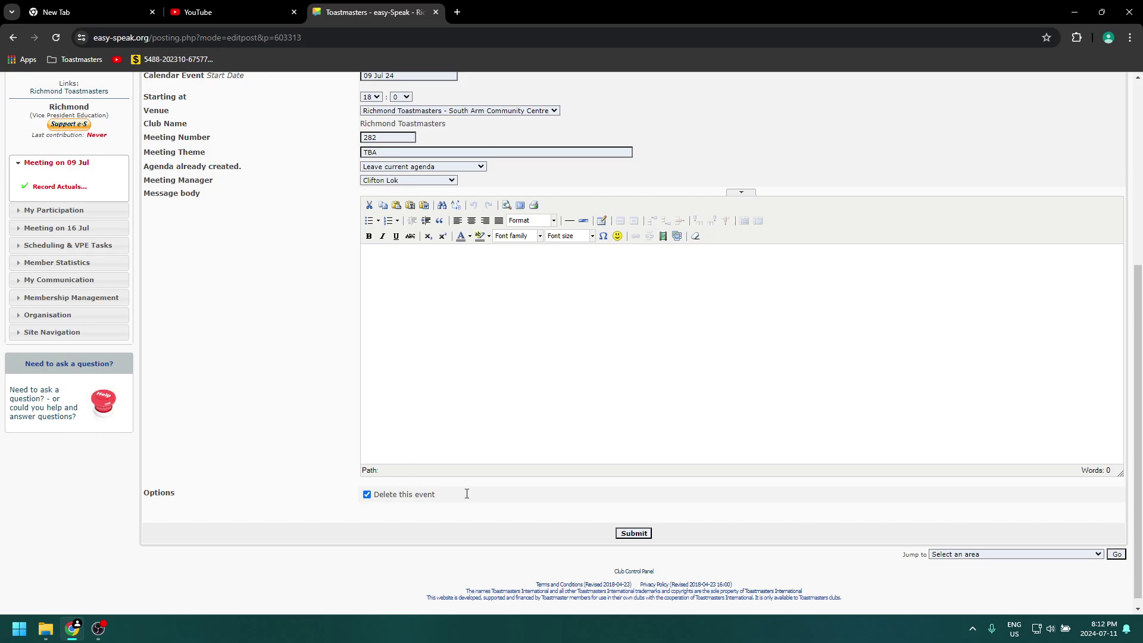
{"action": "scroll", "coordinate": [492, 307], "scroll_direction": "up", "scroll_amount": 1}
{"action": "scroll", "coordinate": [556, 375], "scroll_direction": "down", "scroll_amount": 2}
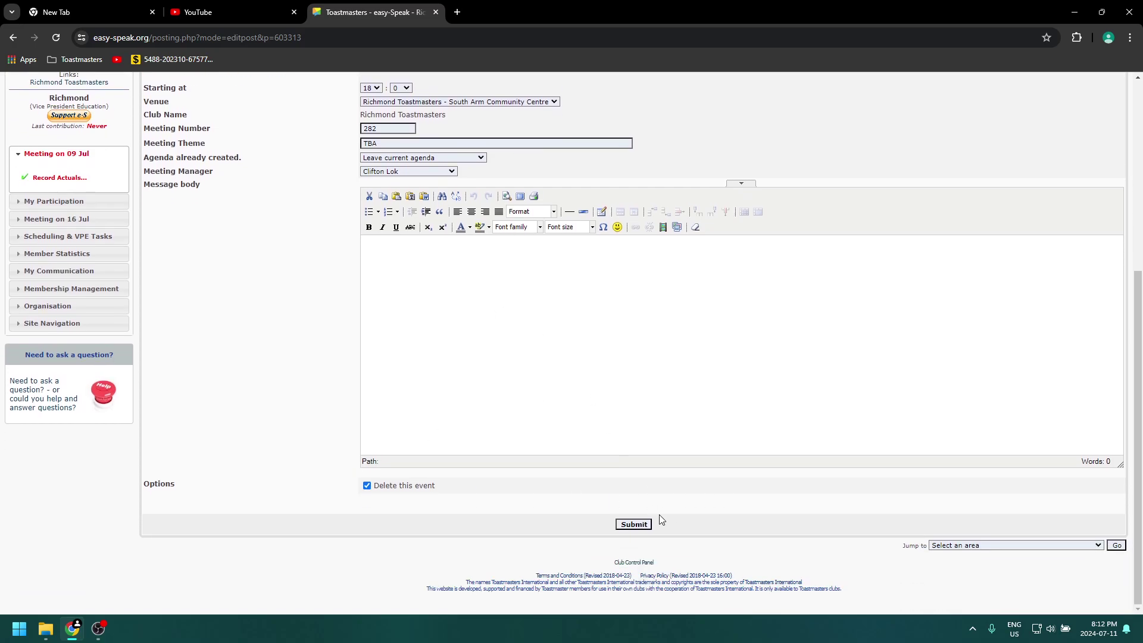
{"action": "left_click", "coordinate": [632, 526]}
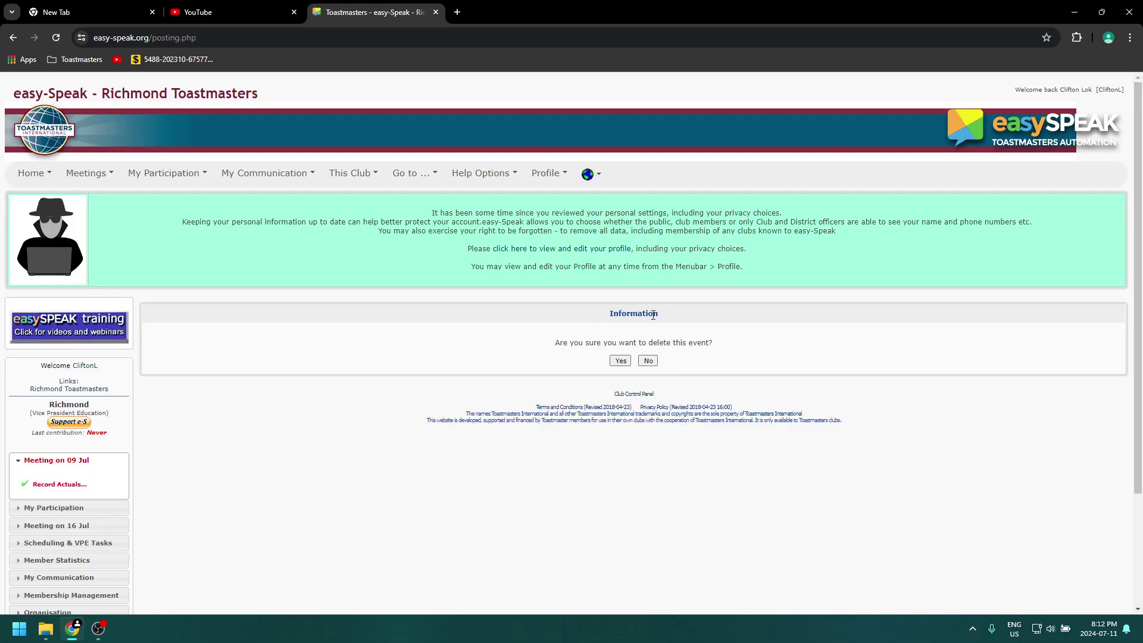
{"action": "left_click", "coordinate": [620, 360]}
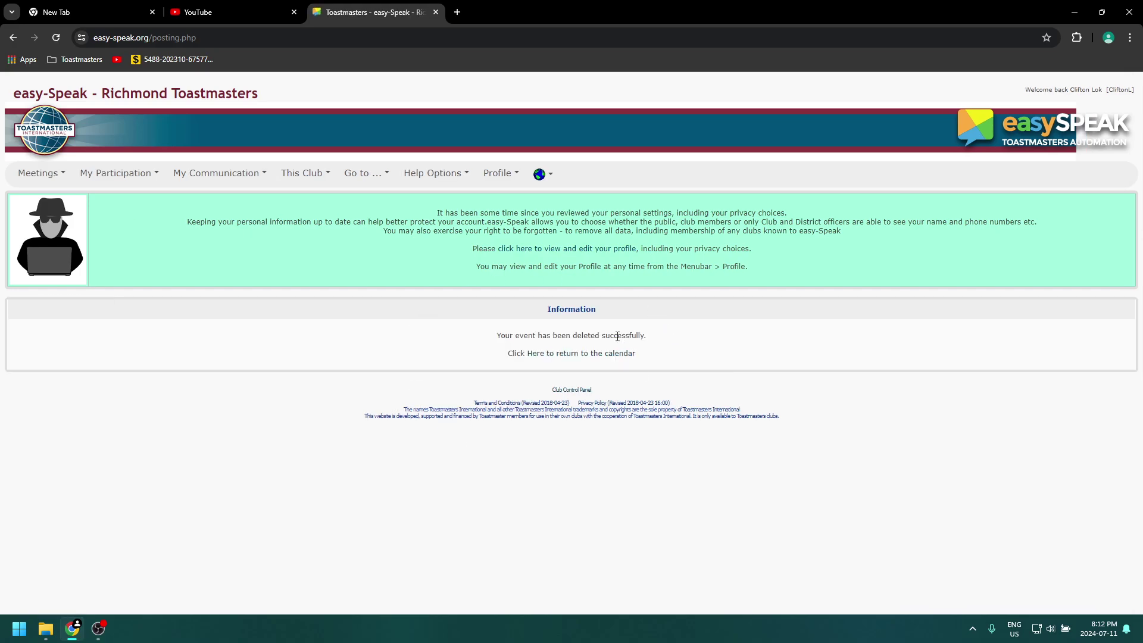
- Return to the July 2024 calendar and check the remaining Richmond Toastmasters meetings
{"action": "left_click", "coordinate": [591, 355]}
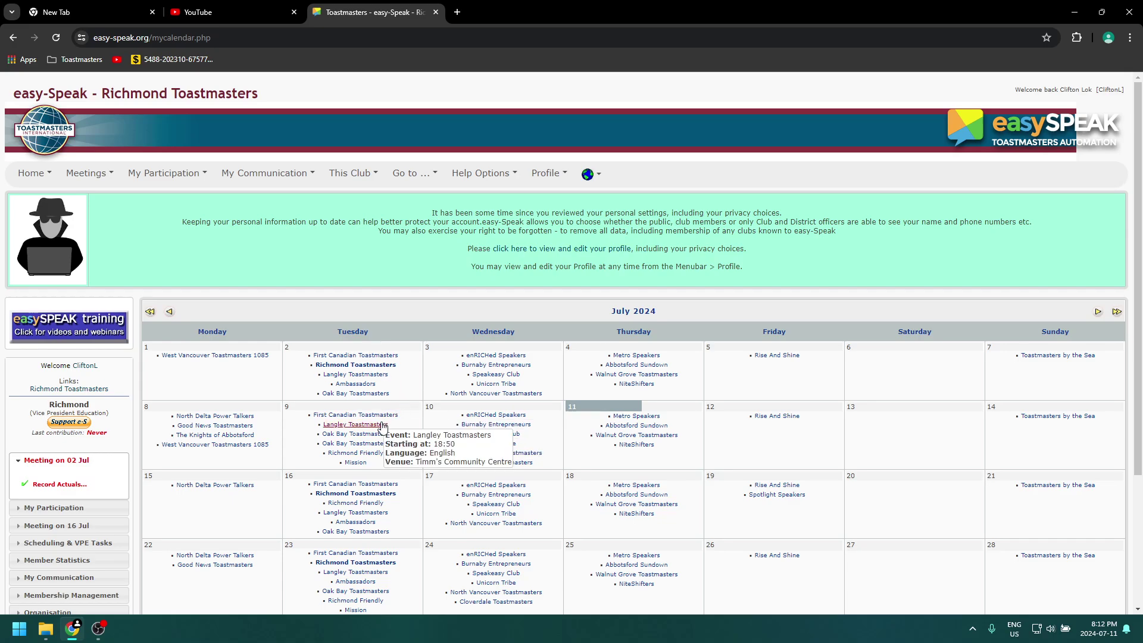
{"action": "scroll", "coordinate": [359, 410], "scroll_direction": "down", "scroll_amount": 1}
{"action": "scroll", "coordinate": [359, 410], "scroll_direction": "down", "scroll_amount": 2}
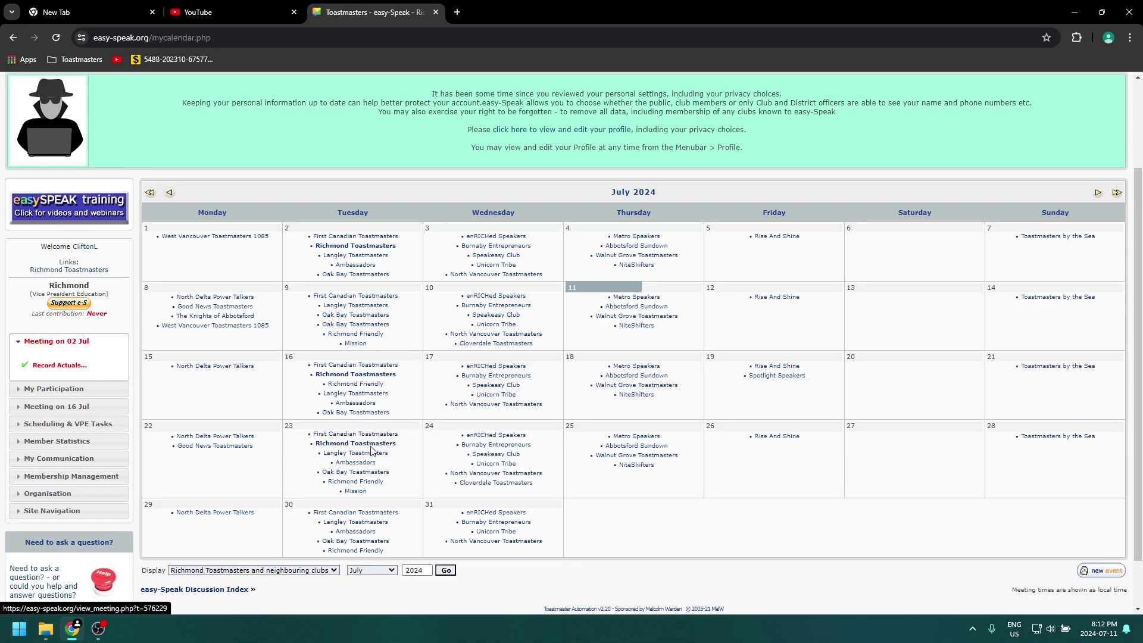
{"action": "mouse_move", "coordinate": [384, 448]}
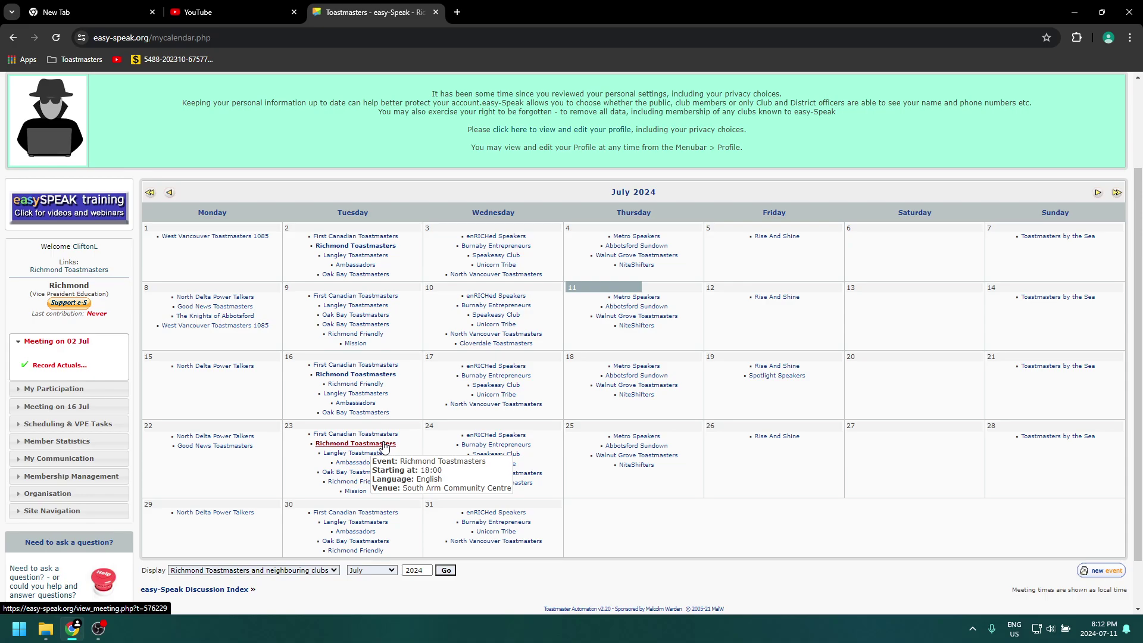
- Choose the 23 July Richmond Toastmasters meeting and accept the offer to enter actual results for the last meeting
{"action": "left_click", "coordinate": [384, 448]}
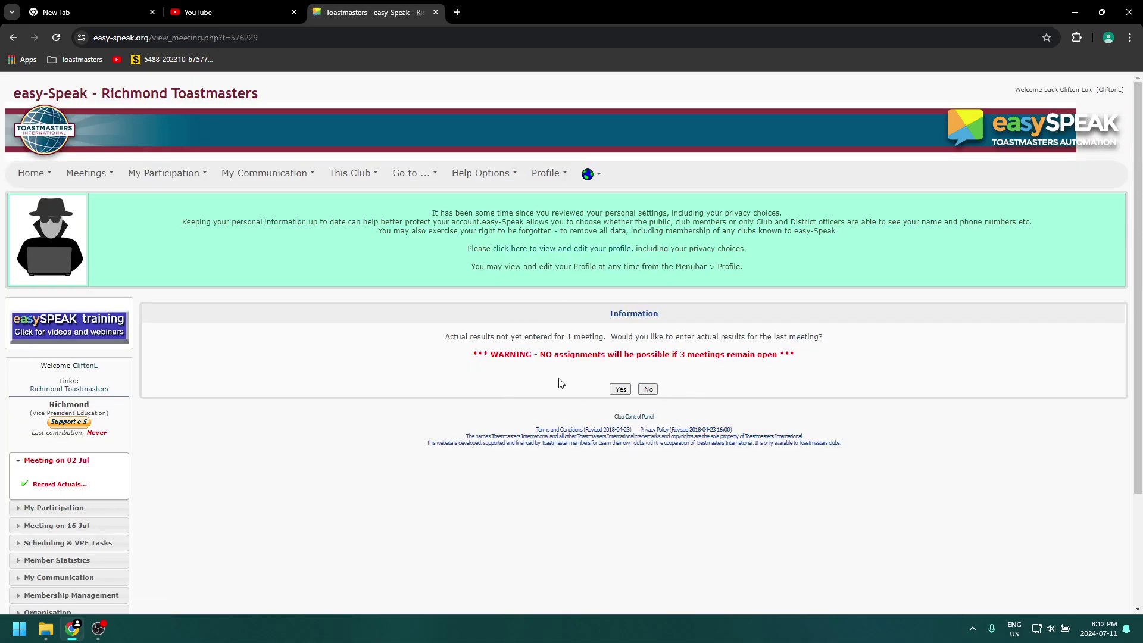
{"action": "left_click", "coordinate": [619, 390]}
{"action": "scroll", "coordinate": [226, 324], "scroll_direction": "down", "scroll_amount": 2}
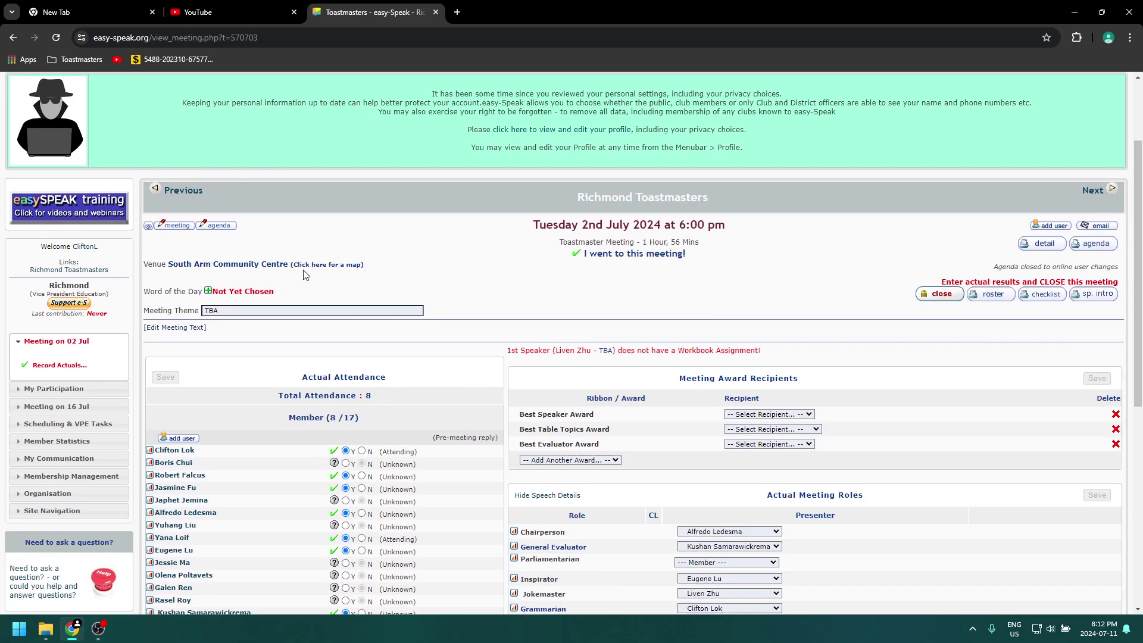
- Edit the 2 July meeting, change its start date to 30 July 2024, and submit the event
{"action": "left_click", "coordinate": [176, 225]}
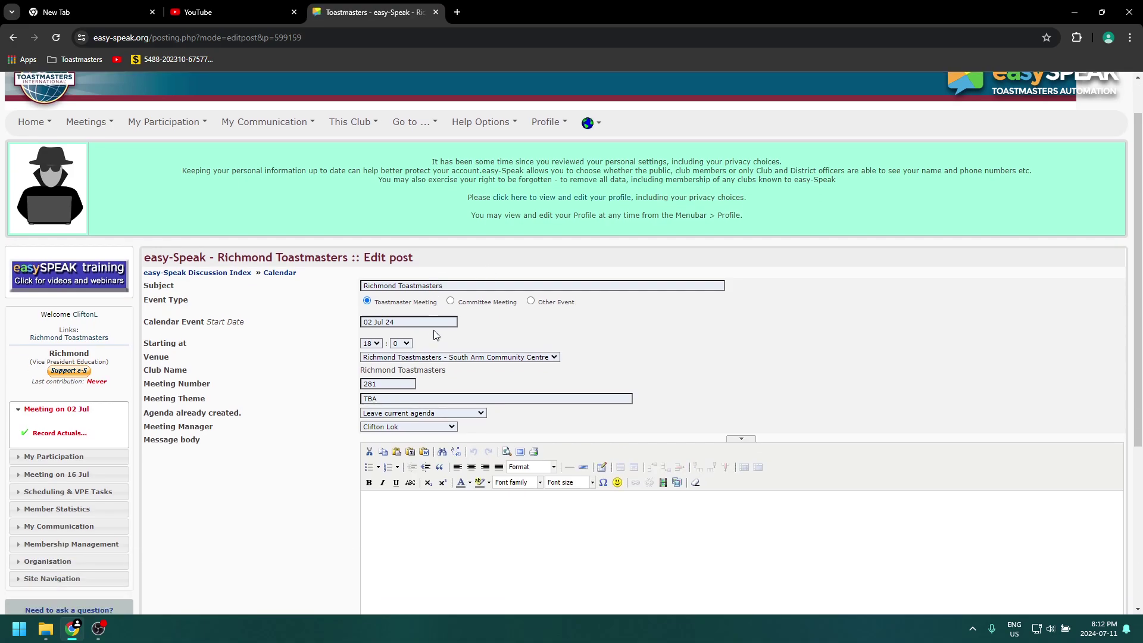
{"action": "scroll", "coordinate": [433, 329], "scroll_direction": "down", "scroll_amount": 1}
{"action": "left_click", "coordinate": [411, 254]}
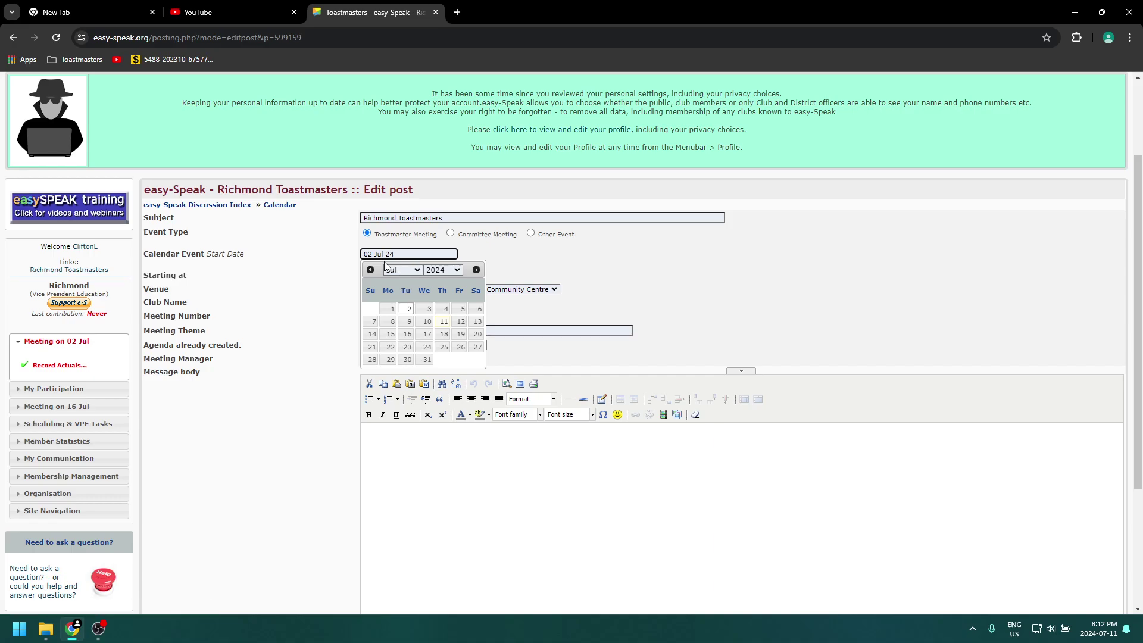
{"action": "left_click", "coordinate": [407, 359]}
{"action": "scroll", "coordinate": [860, 490], "scroll_direction": "down", "scroll_amount": 3}
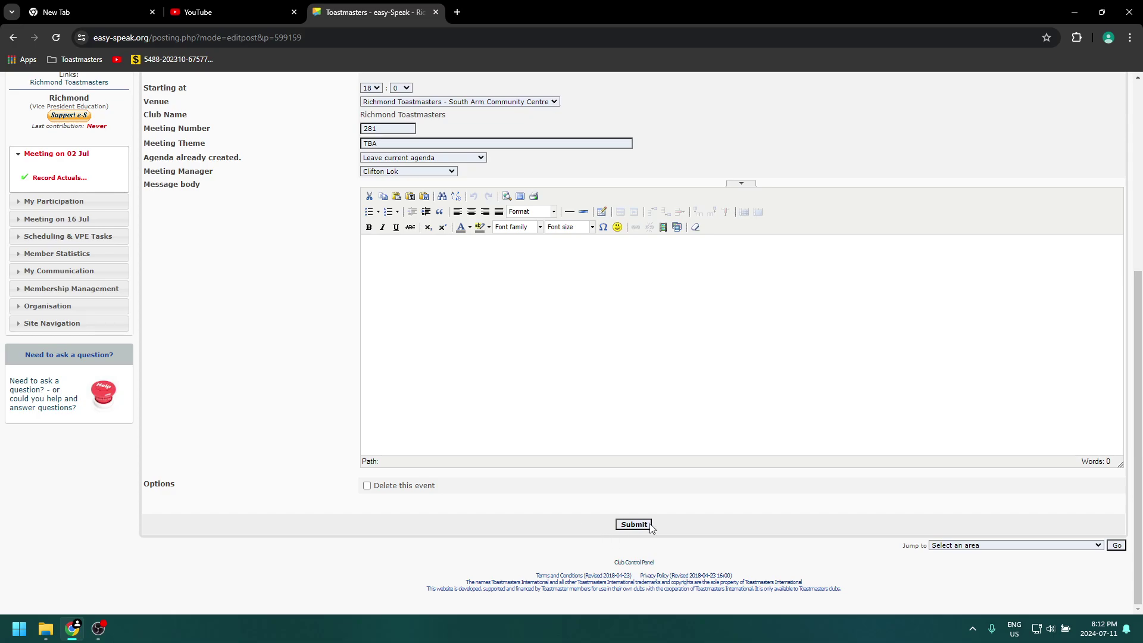
{"action": "left_click", "coordinate": [633, 524]}
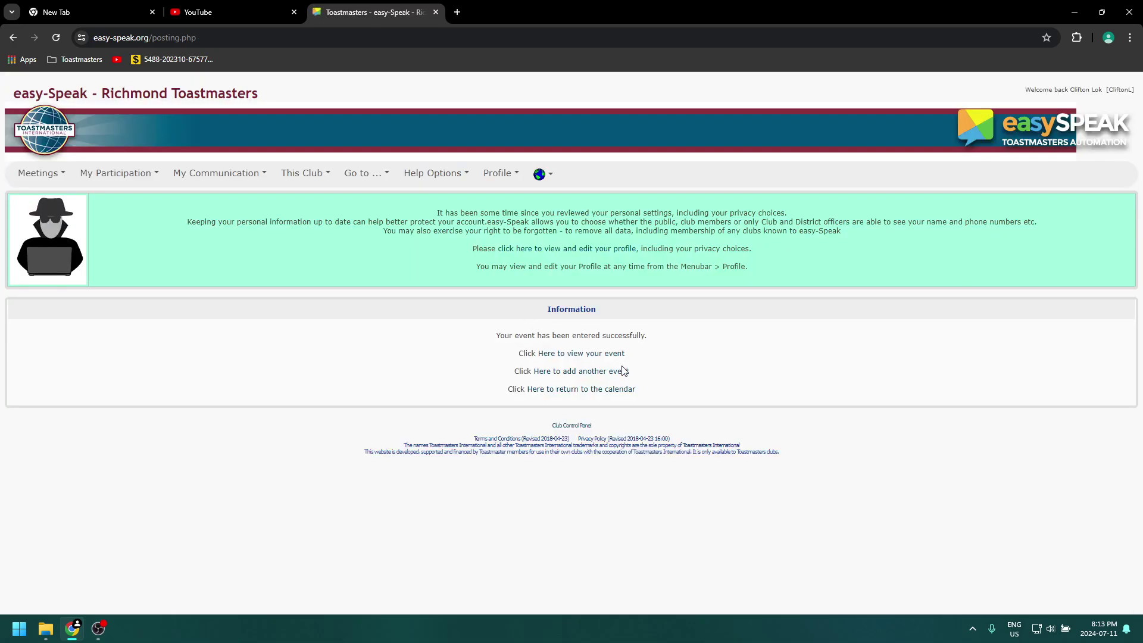
- Return to the calendar and check the Richmond Toastmasters dates throughout July 2024
{"action": "left_click", "coordinate": [602, 397]}
{"action": "scroll", "coordinate": [512, 327], "scroll_direction": "down", "scroll_amount": 1}
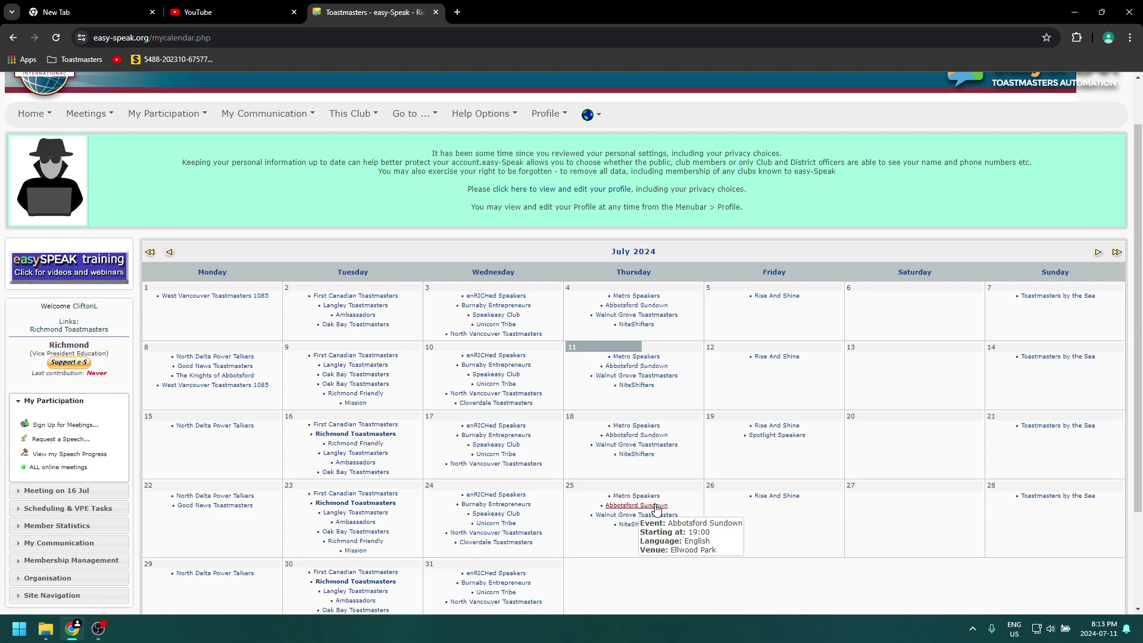
{"action": "scroll", "coordinate": [494, 354], "scroll_direction": "down", "scroll_amount": 1}
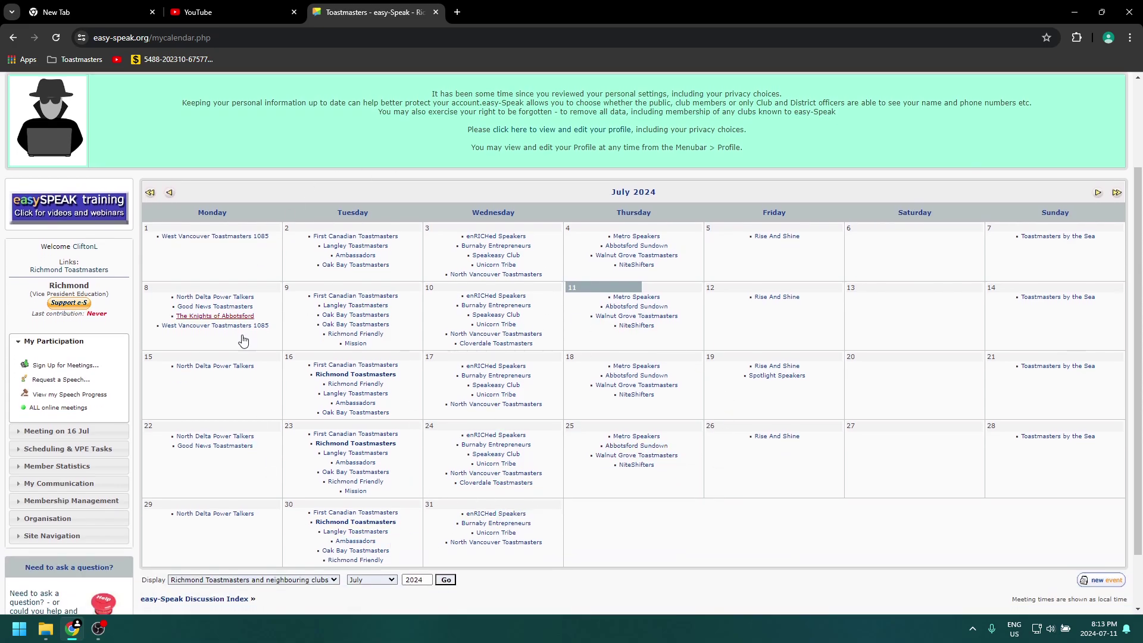
{"action": "mouse_move", "coordinate": [484, 539]}
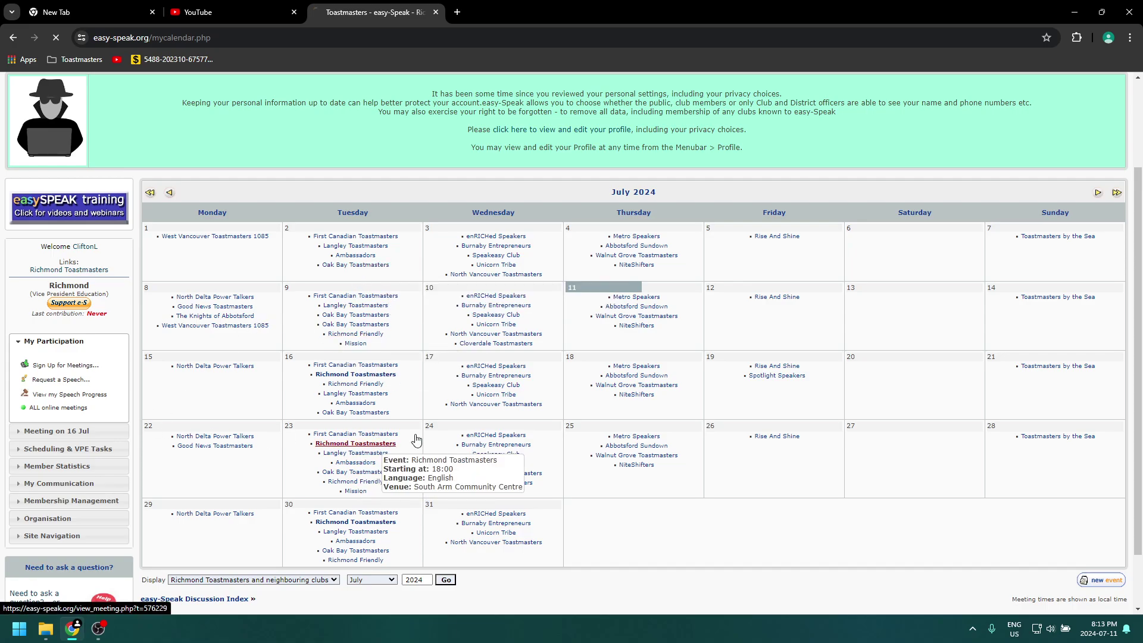
- Edit the 23 July Richmond Toastmasters meeting, submit it with the option to delete this event, and confirm the deletion
{"action": "left_click", "coordinate": [385, 443]}
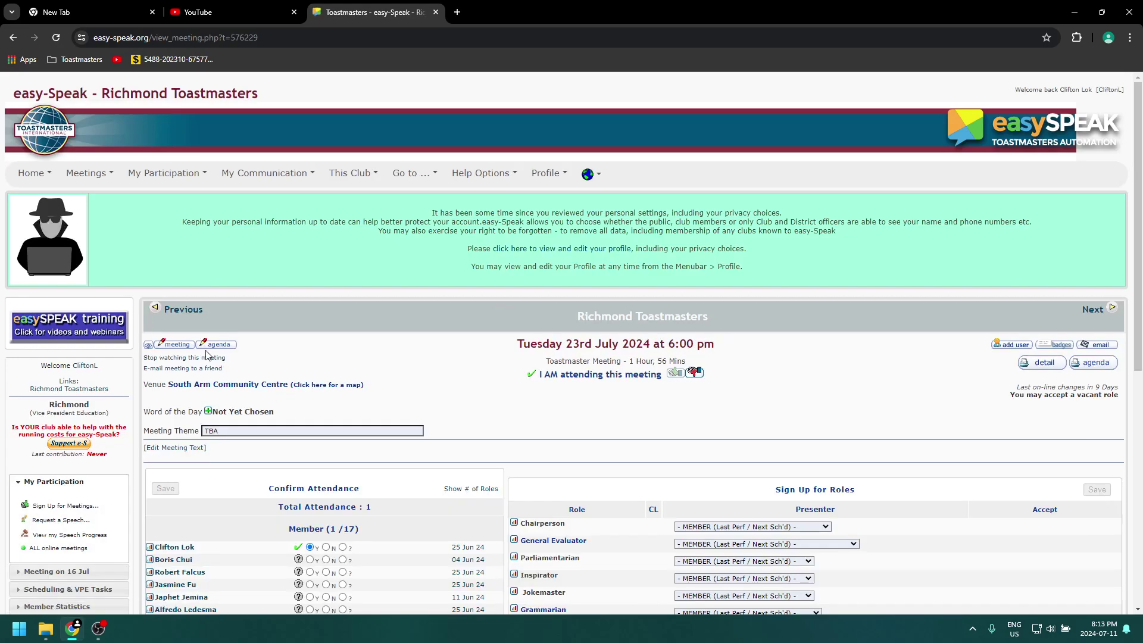
{"action": "left_click", "coordinate": [174, 345]}
{"action": "scroll", "coordinate": [384, 283], "scroll_direction": "down", "scroll_amount": 2}
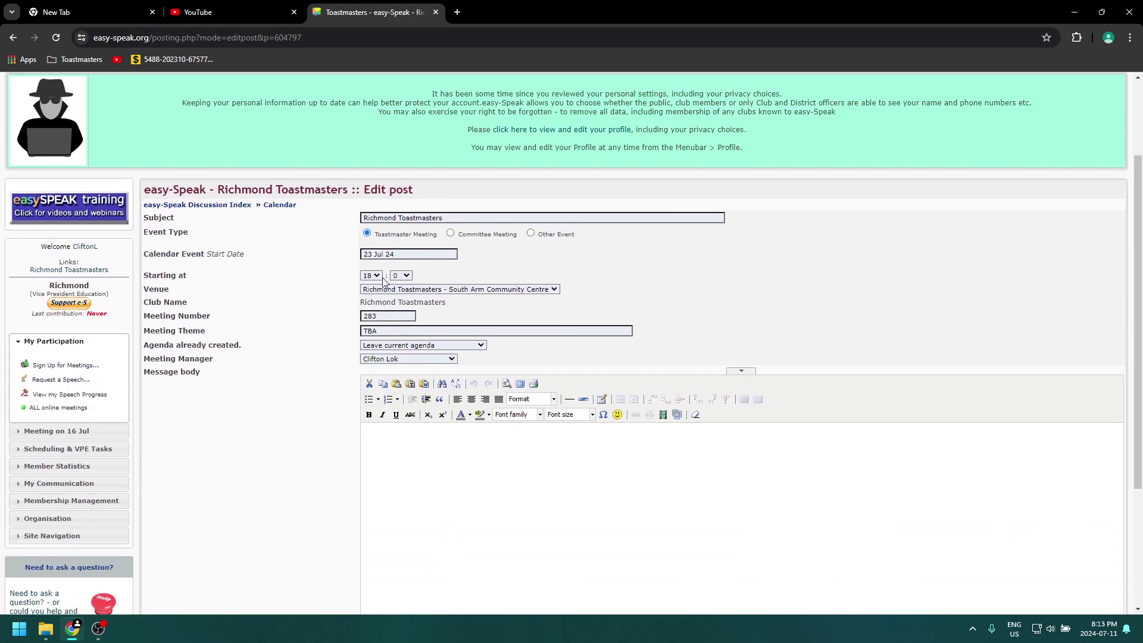
{"action": "scroll", "coordinate": [395, 271], "scroll_direction": "down", "scroll_amount": 3}
{"action": "left_click", "coordinate": [367, 494]}
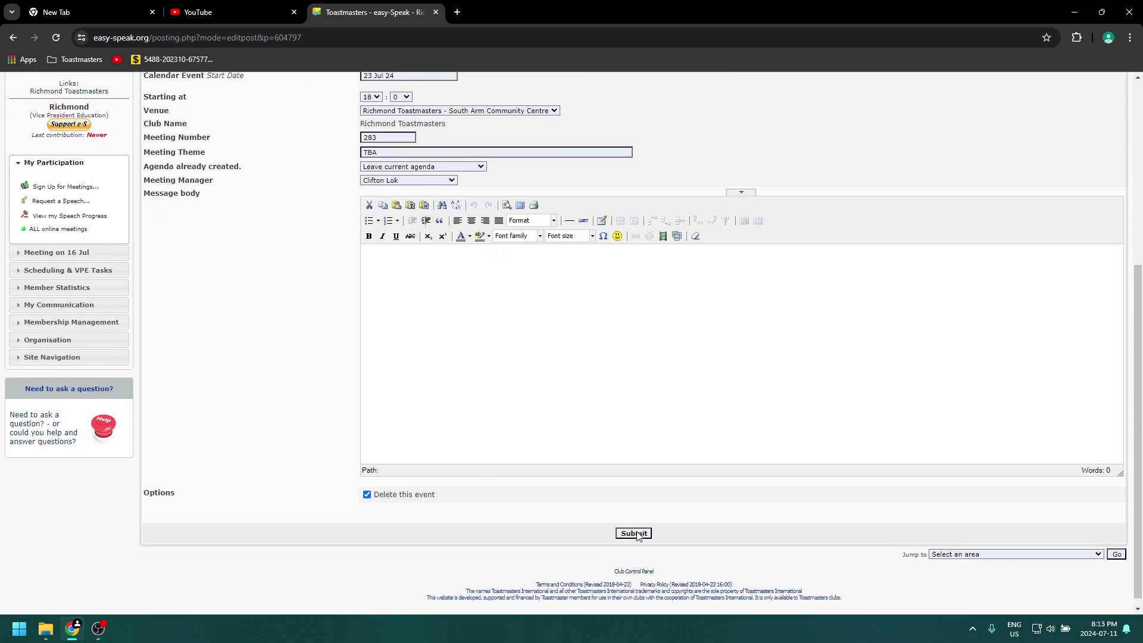
{"action": "left_click", "coordinate": [634, 533]}
{"action": "left_click", "coordinate": [619, 360]}
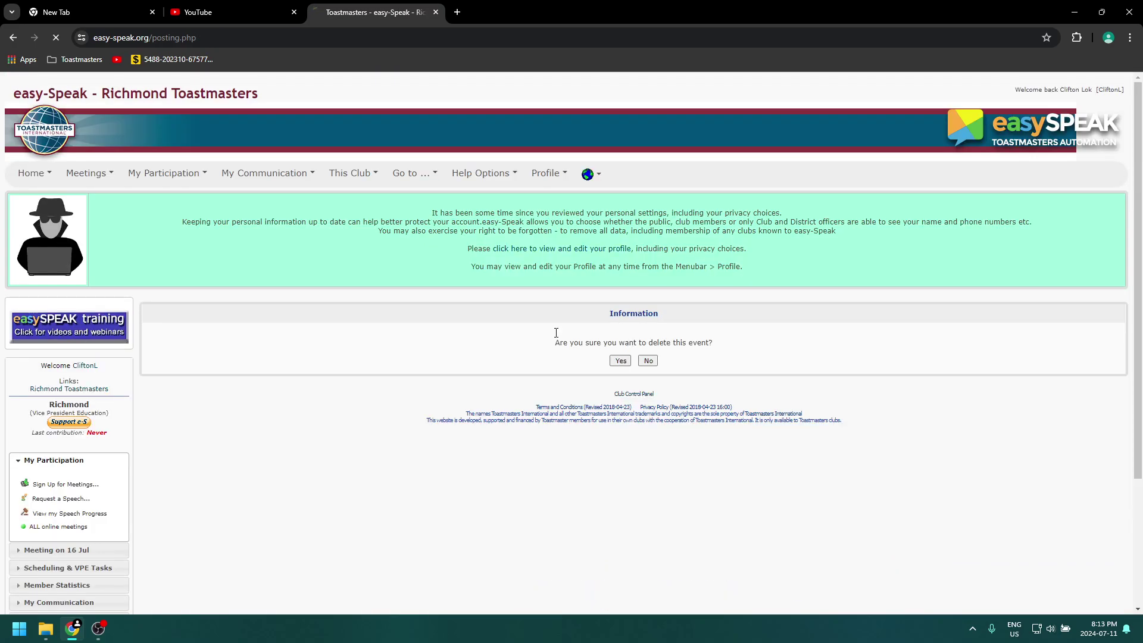
- Open the 16 July meeting, view the following meeting on 30 July, and return to the 16 July one
{"action": "mouse_move", "coordinate": [42, 179]}
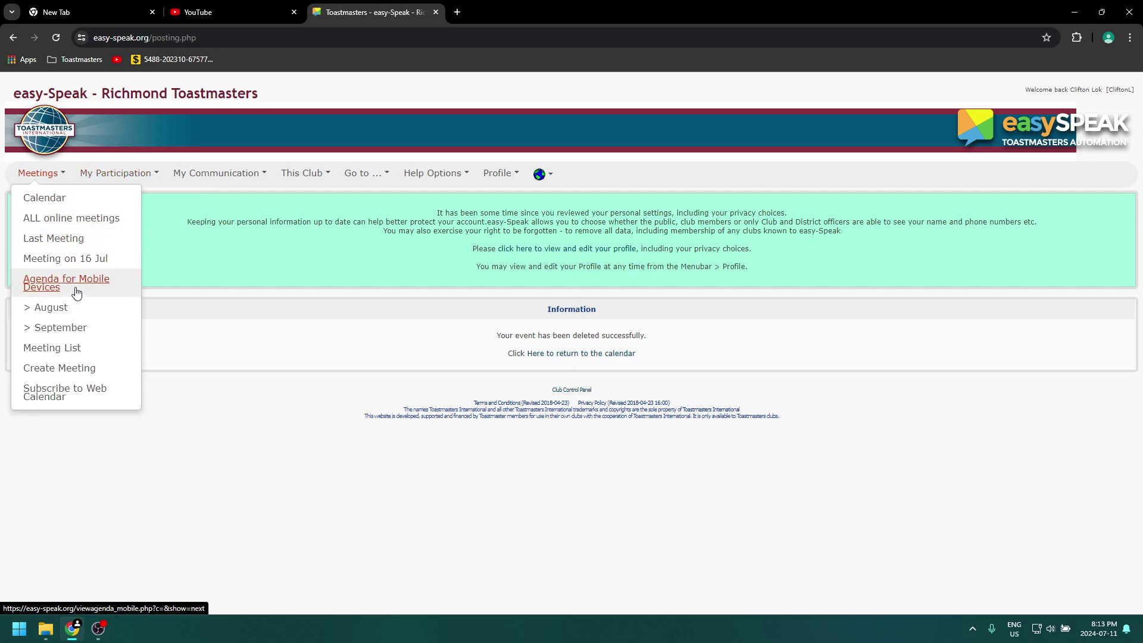
{"action": "left_click", "coordinate": [87, 259]}
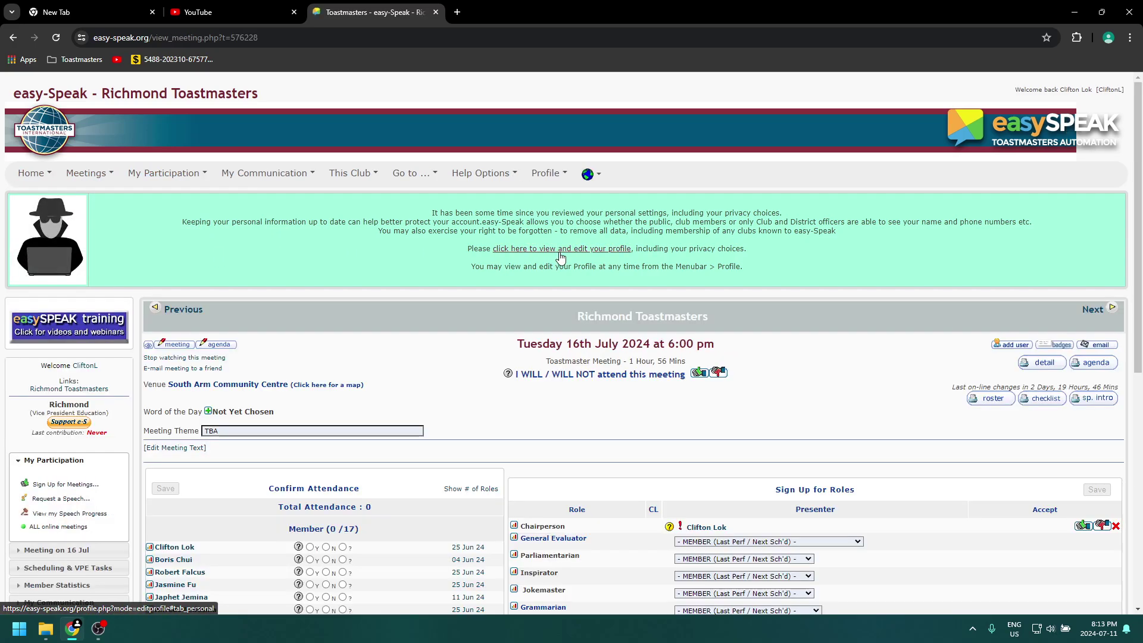
{"action": "left_click", "coordinate": [1100, 302]}
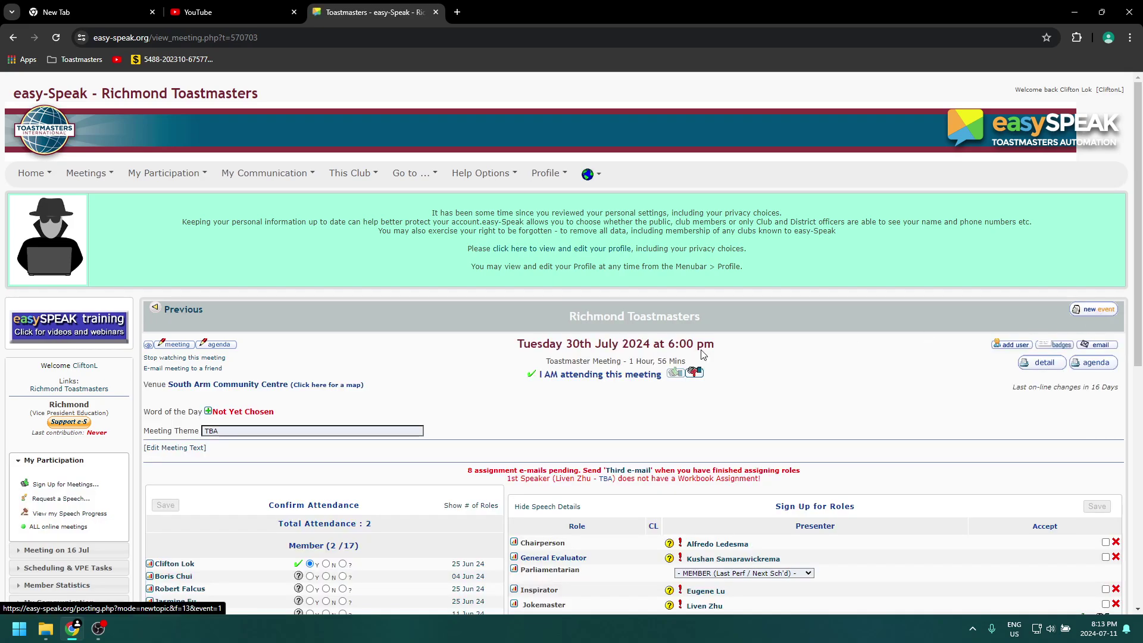
{"action": "left_click", "coordinate": [179, 310]}
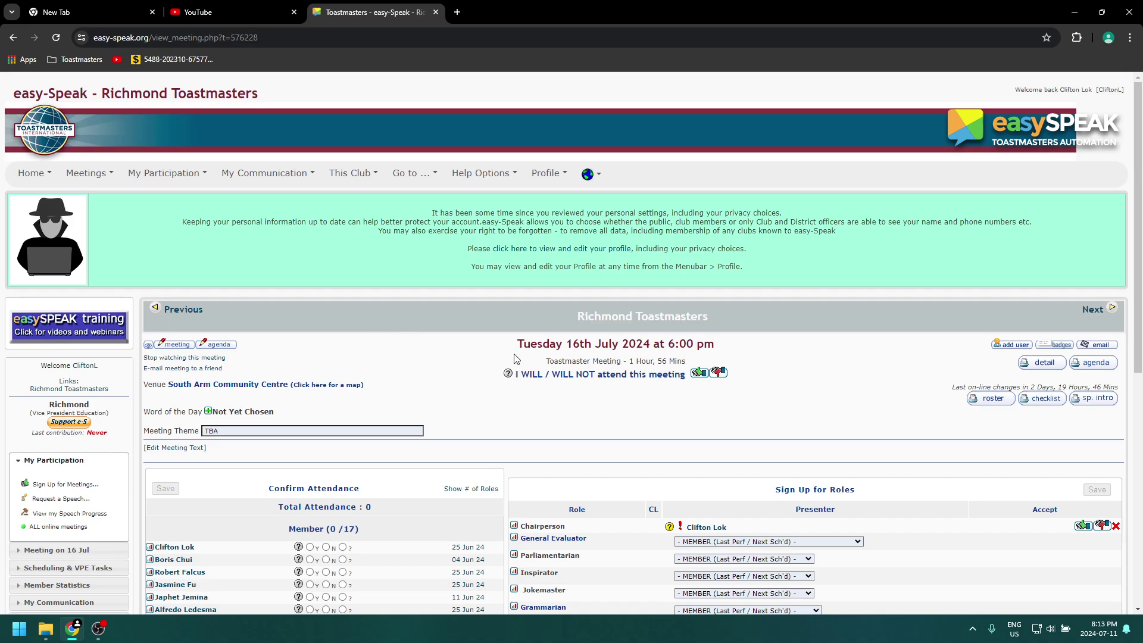
- Examine the attendance list and role sign-ups of the 16 July meeting
{"action": "scroll", "coordinate": [515, 359], "scroll_direction": "down", "scroll_amount": 2}
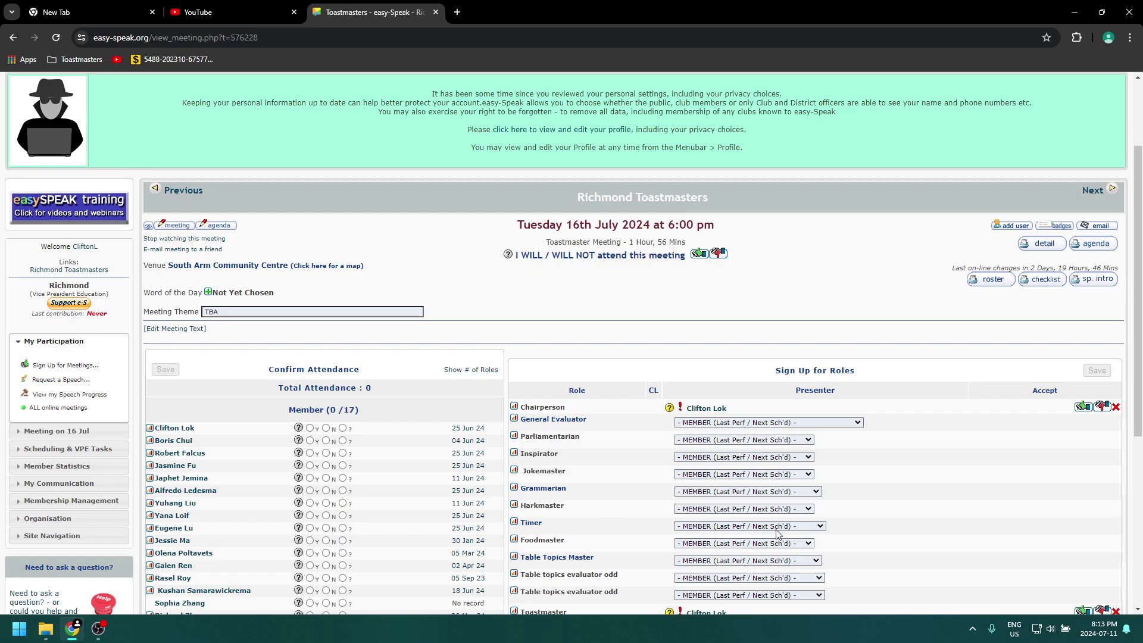
{"action": "scroll", "coordinate": [825, 482], "scroll_direction": "down", "scroll_amount": 1}
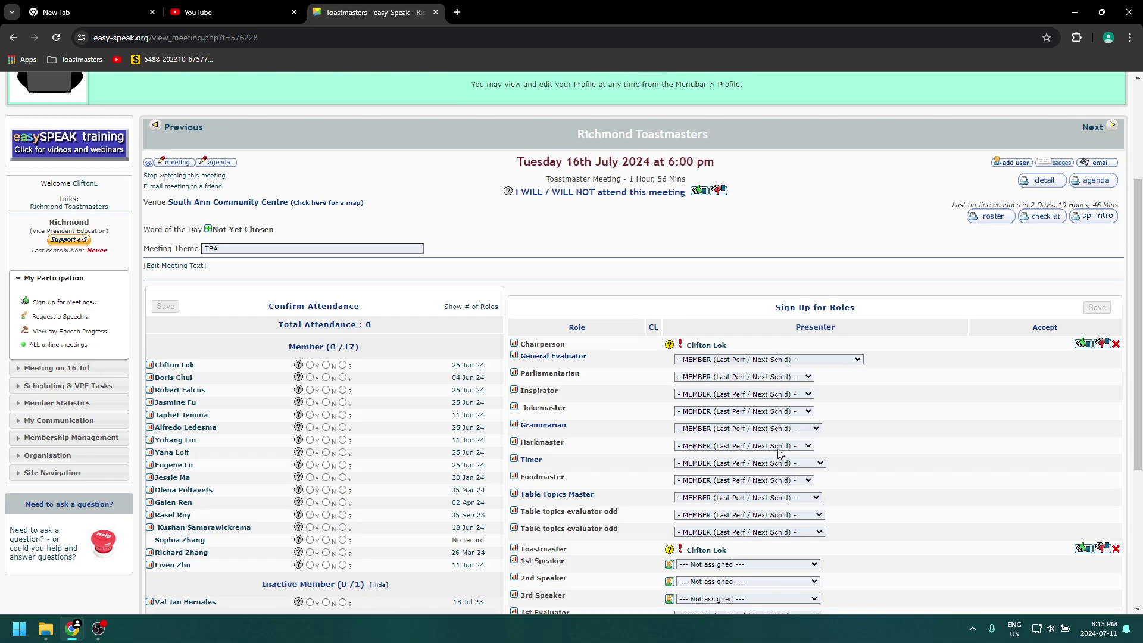
{"action": "scroll", "coordinate": [777, 449], "scroll_direction": "down", "scroll_amount": 2}
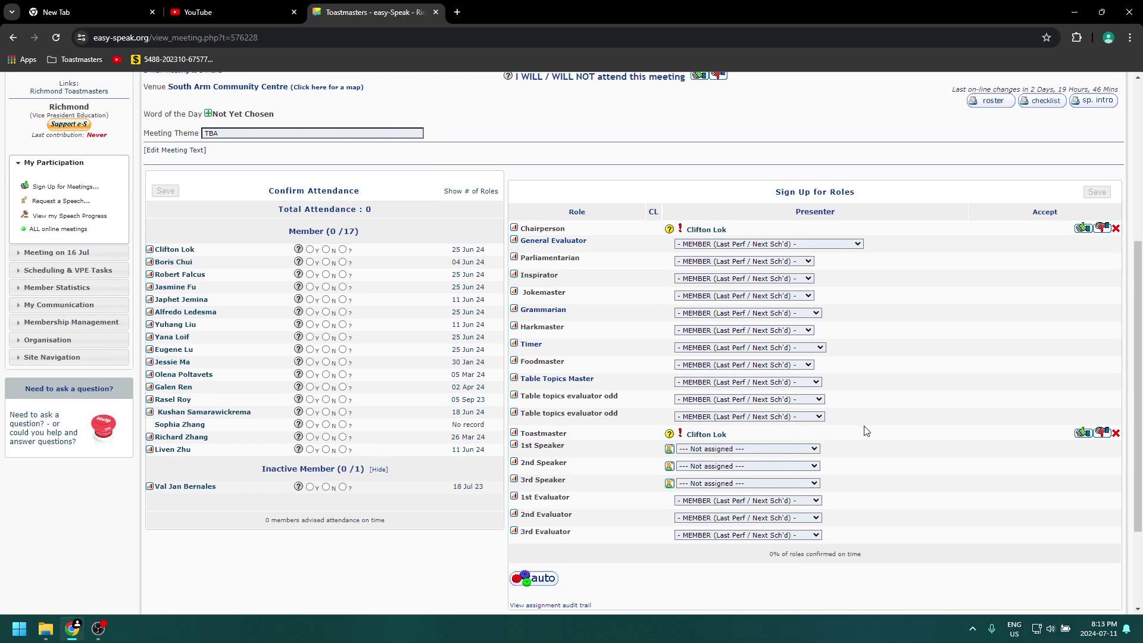
{"action": "scroll", "coordinate": [873, 425], "scroll_direction": "up", "scroll_amount": 5}
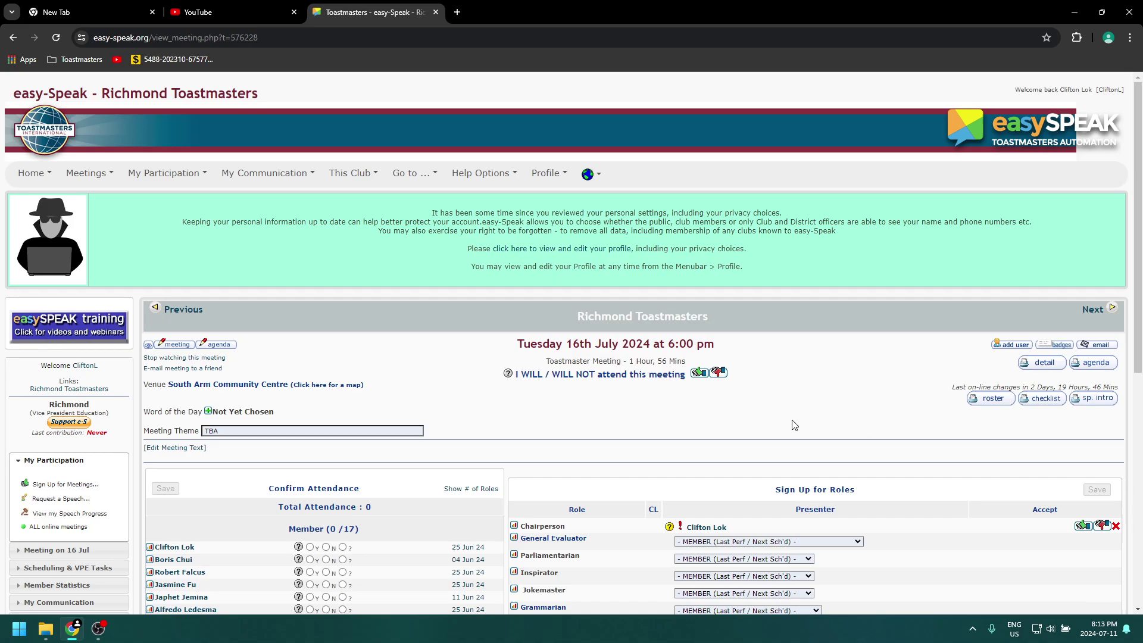